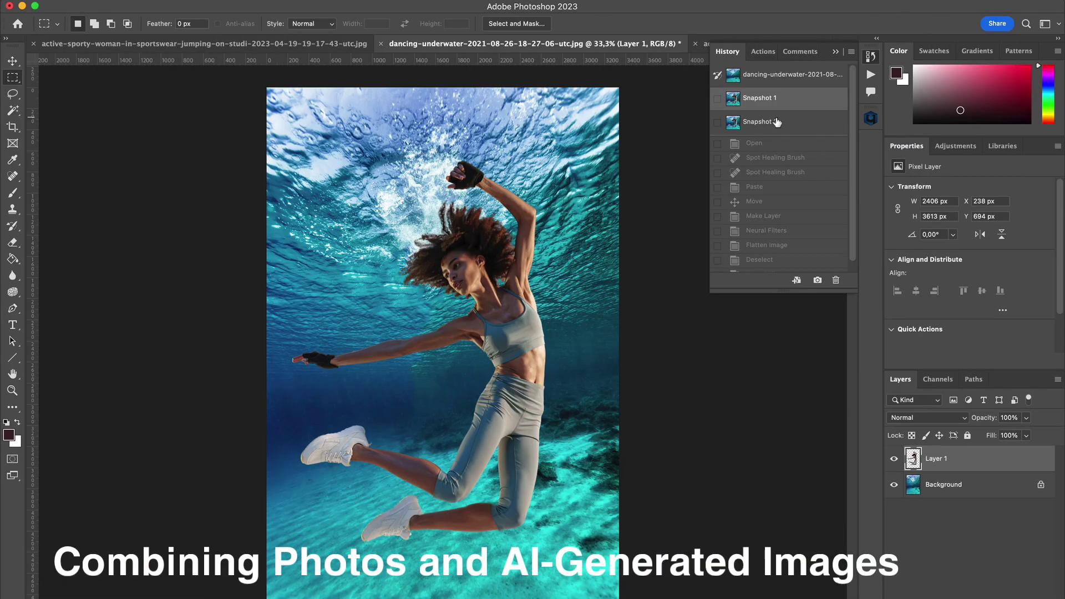
- Compare the two history snapshots of the underwater composite of the jumping woman
click(779, 119)
click(787, 102)
click(779, 121)
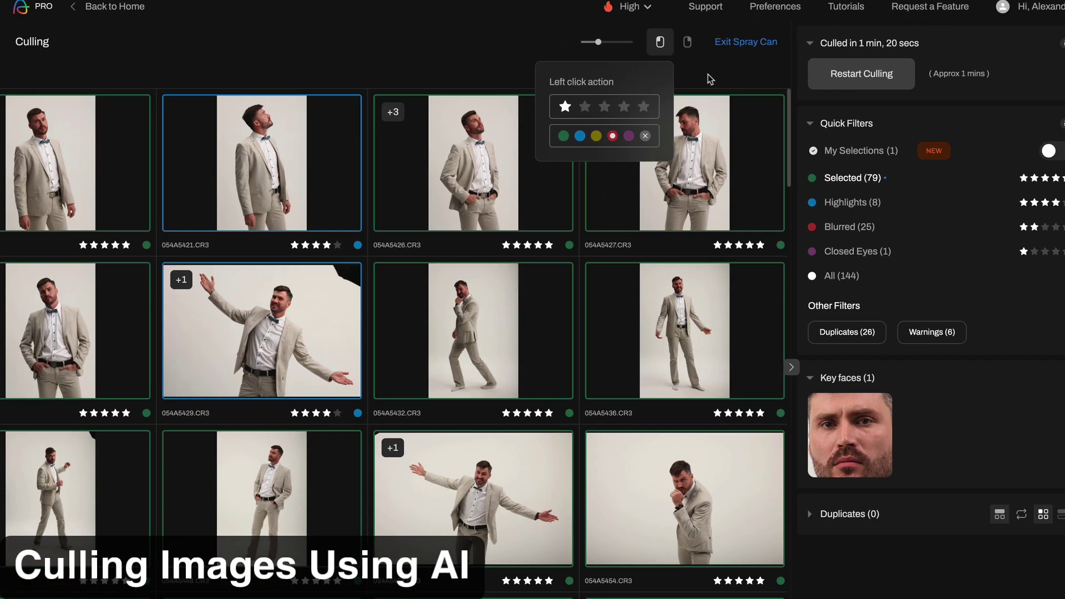
- Switch to the AI culling app, browse the photos in the Selected filter and apply the spray can to one
scroll(523, 152, down, 10)
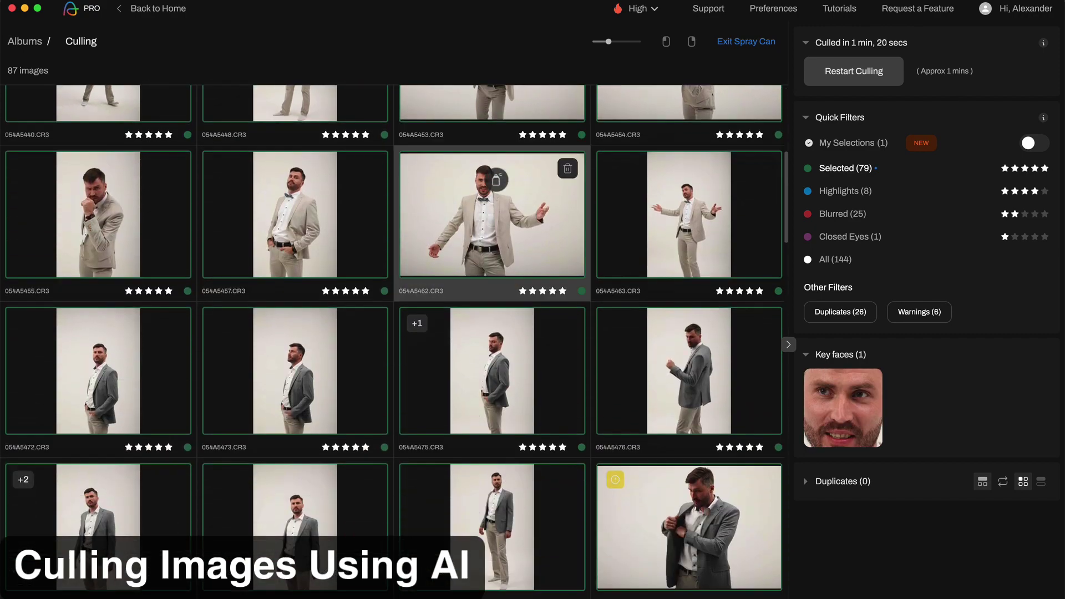
scroll(496, 179, down, 2)
click(348, 251)
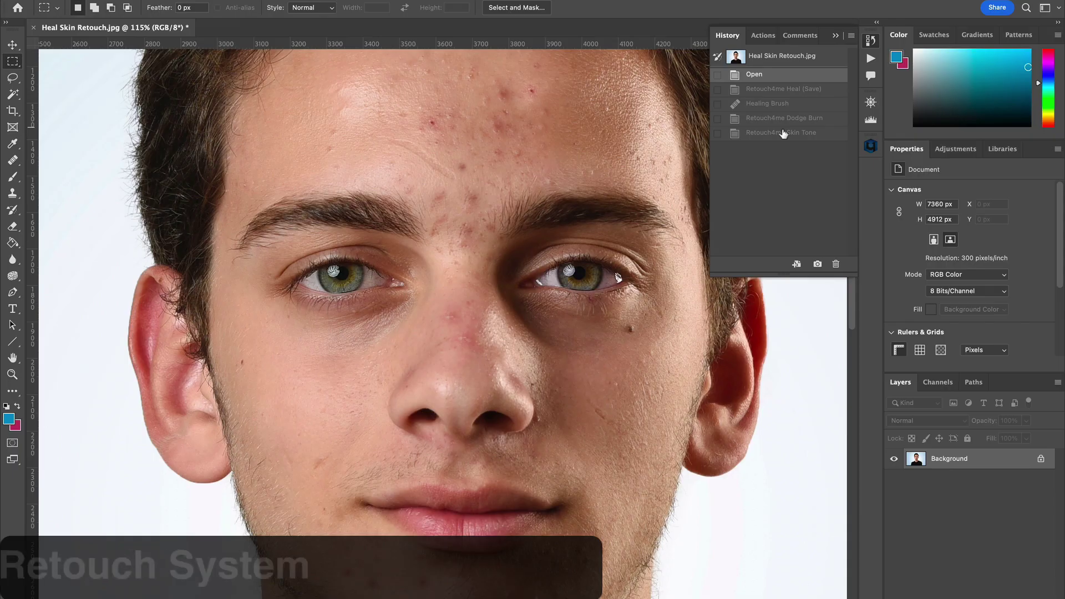
- In Photoshop, compare the original portrait's Open state with its Retouch4me Skin Tone state in the history
click(783, 136)
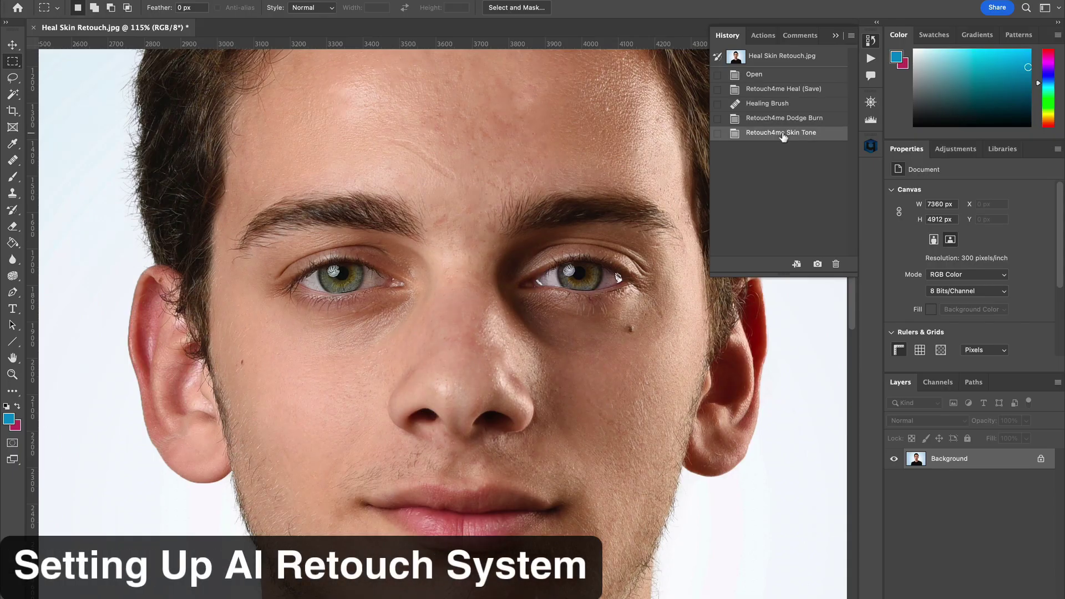
click(785, 73)
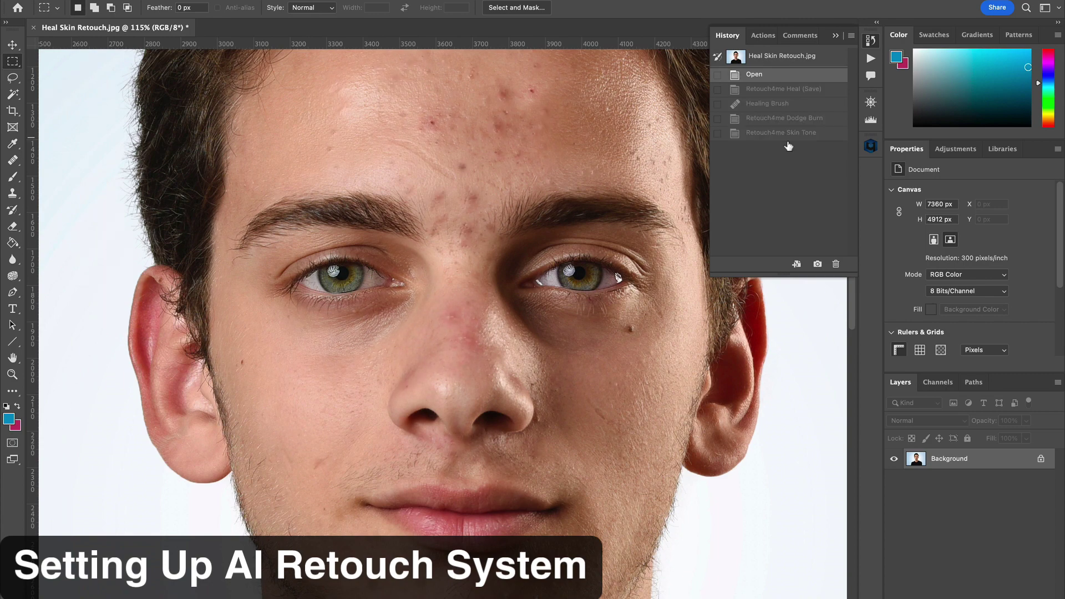
click(786, 136)
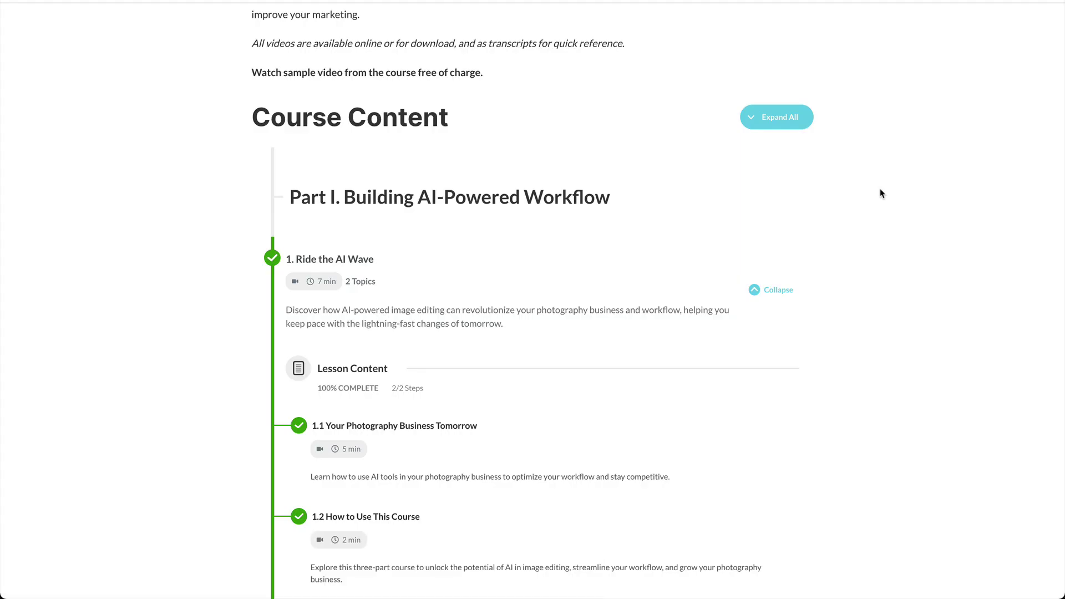
- Examine the lesson list on the AI-powered image editing course web page, from Part I into Part II
scroll(880, 194, down, 4)
scroll(881, 194, down, 15)
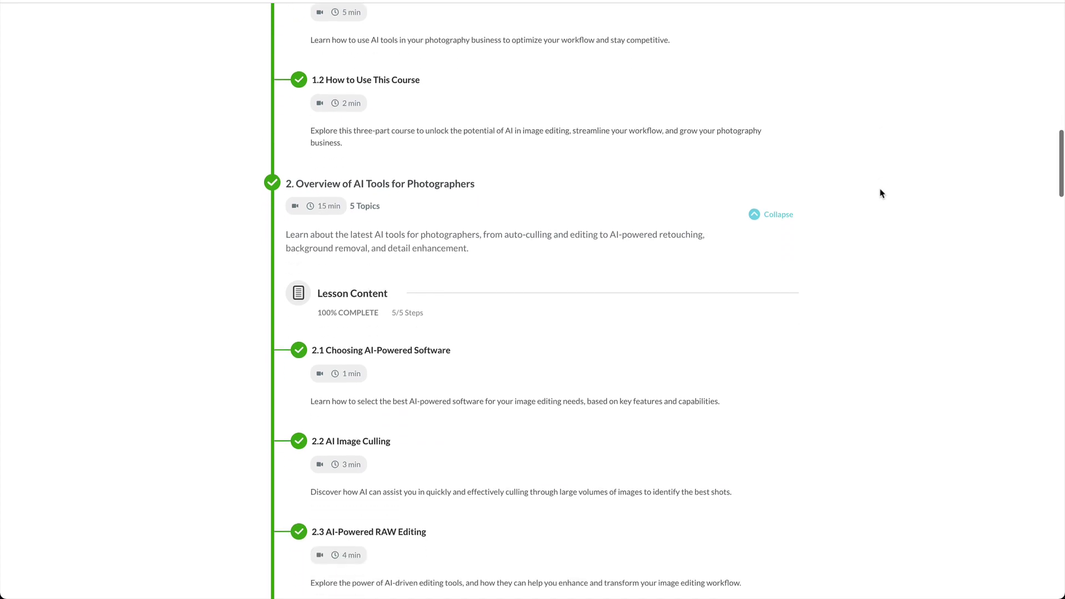
scroll(880, 194, down, 10)
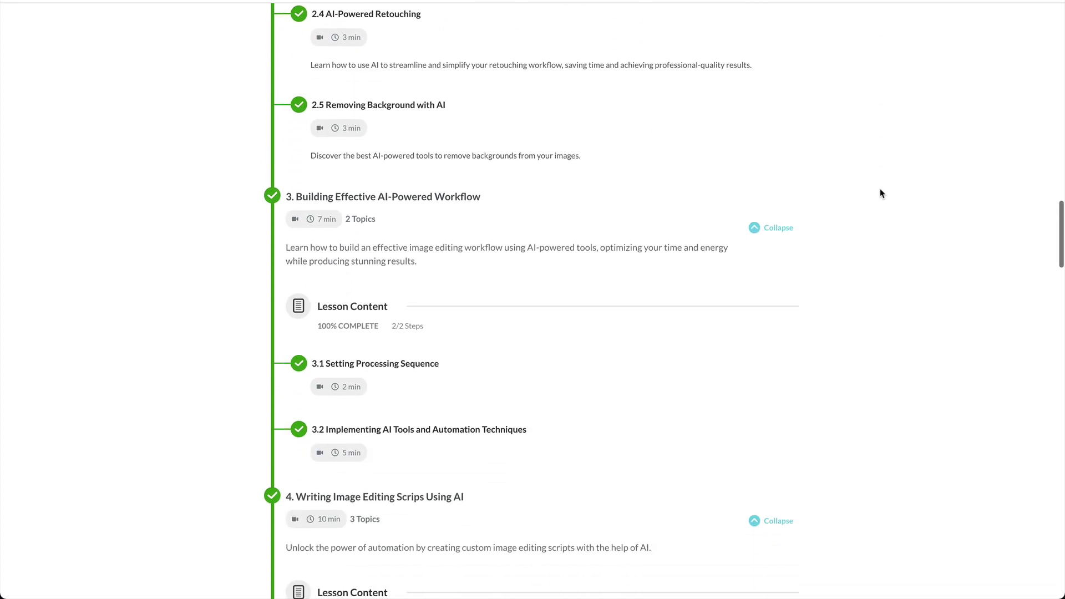
scroll(881, 193, down, 10)
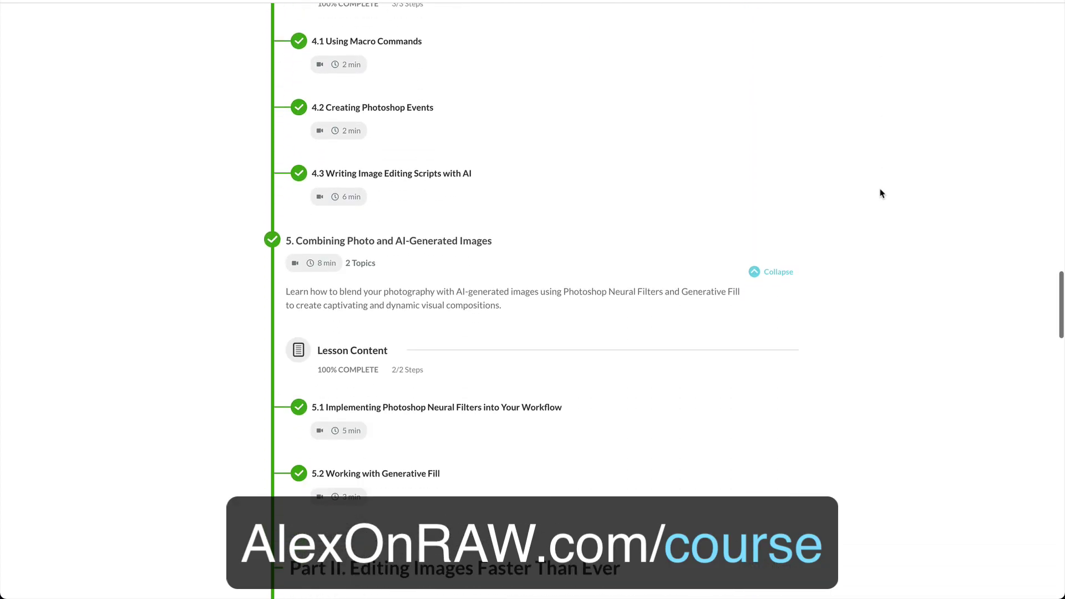
scroll(880, 193, down, 7)
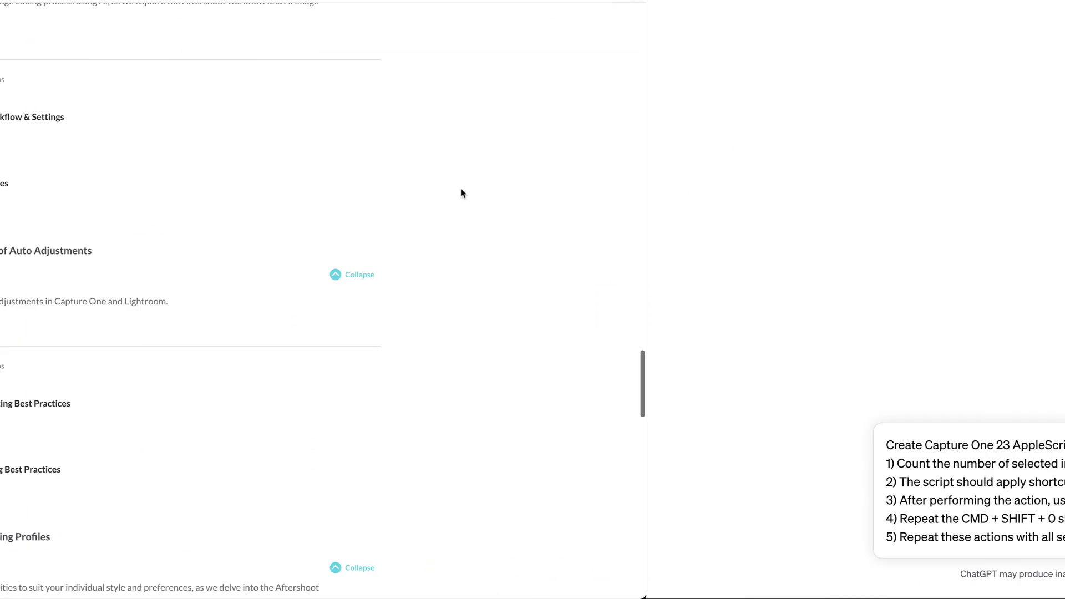
- Switch to ChatGPT and submit the prepared prompt for a Capture One 23 AppleScript that processes the selected images
key(Return)
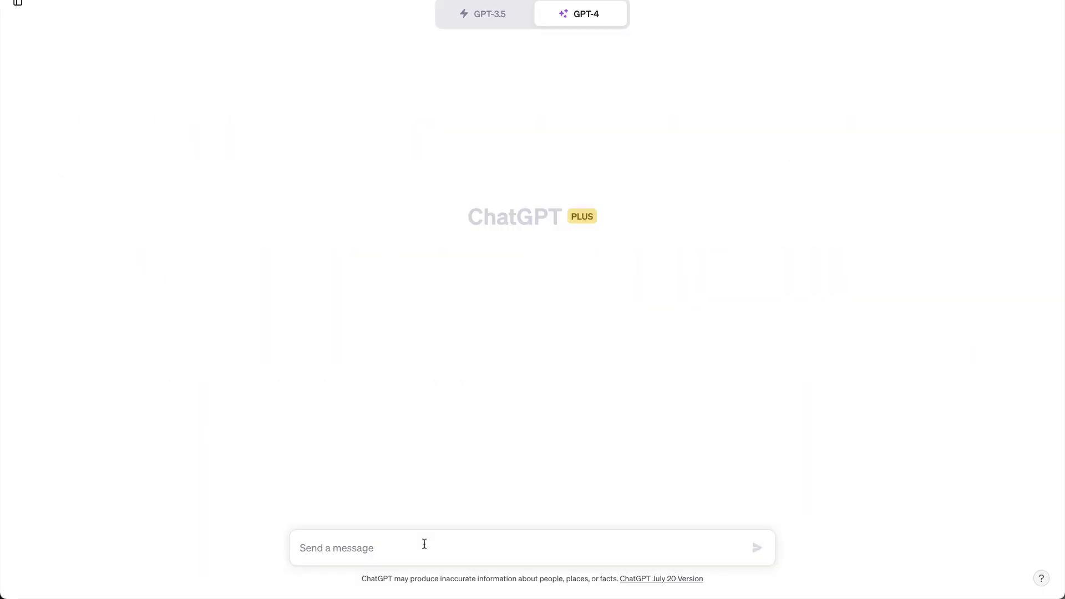
- Send ChatGPT a two-line prompt: "A fat cat sits on" followed by "Continue this sentence"
text(A fat )
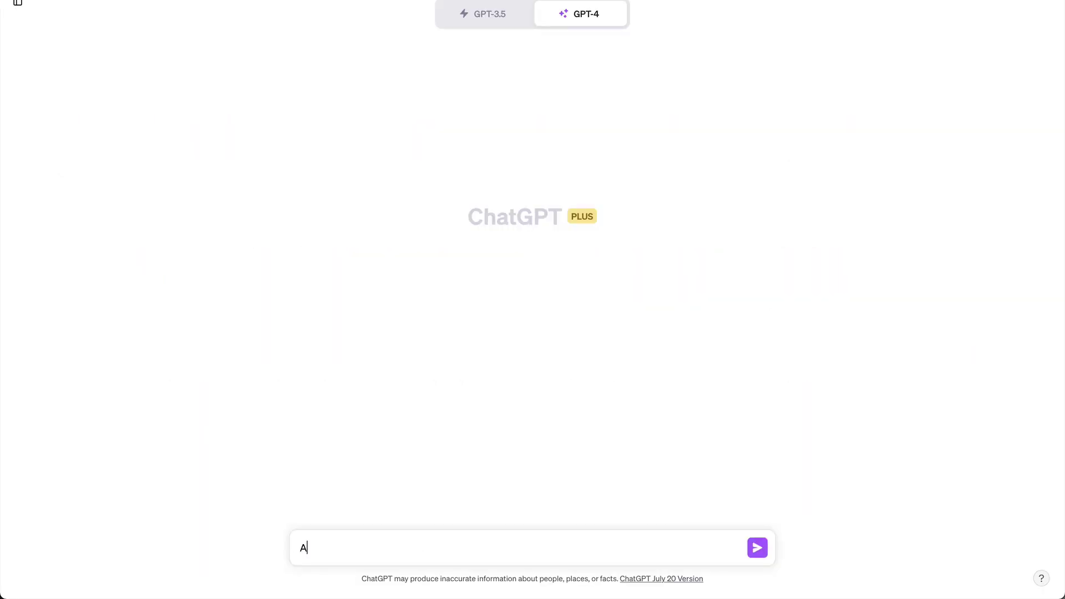
text(cat sits on)
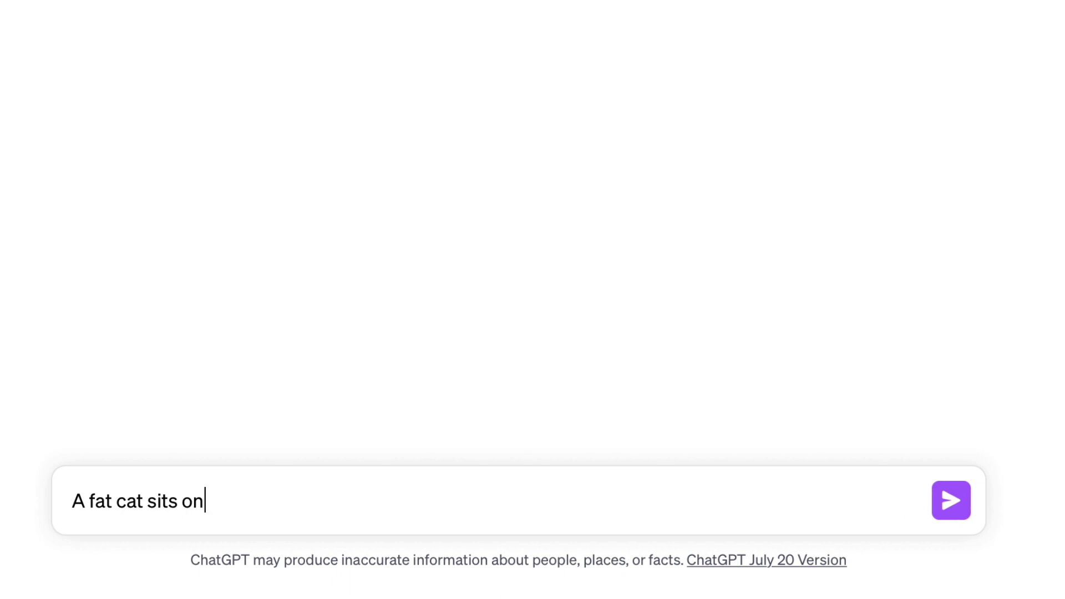
key(shift+Return)
text(Co)
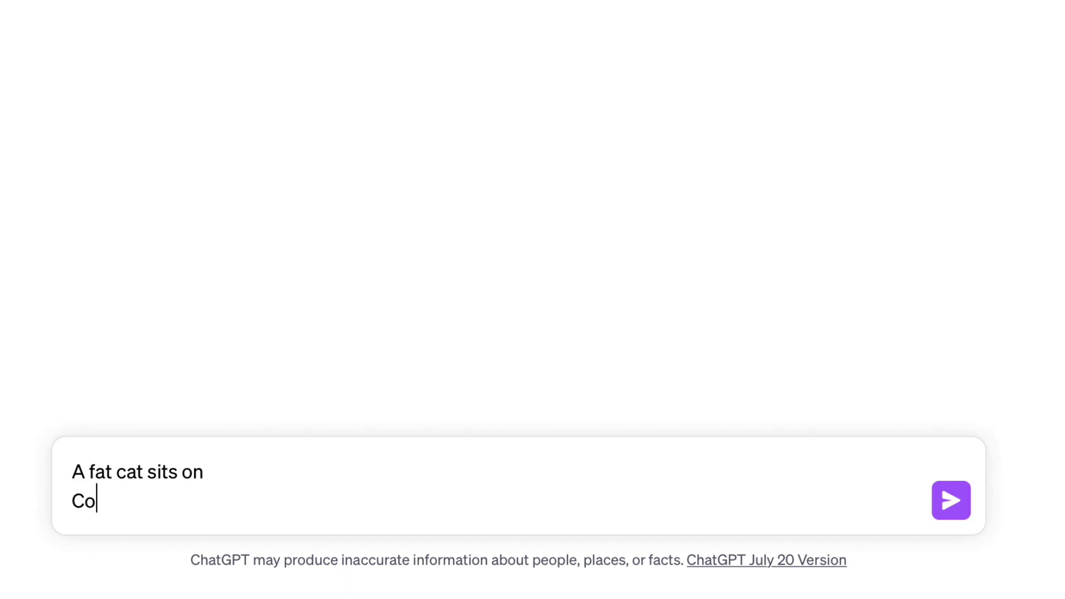
text(ntinue this sente)
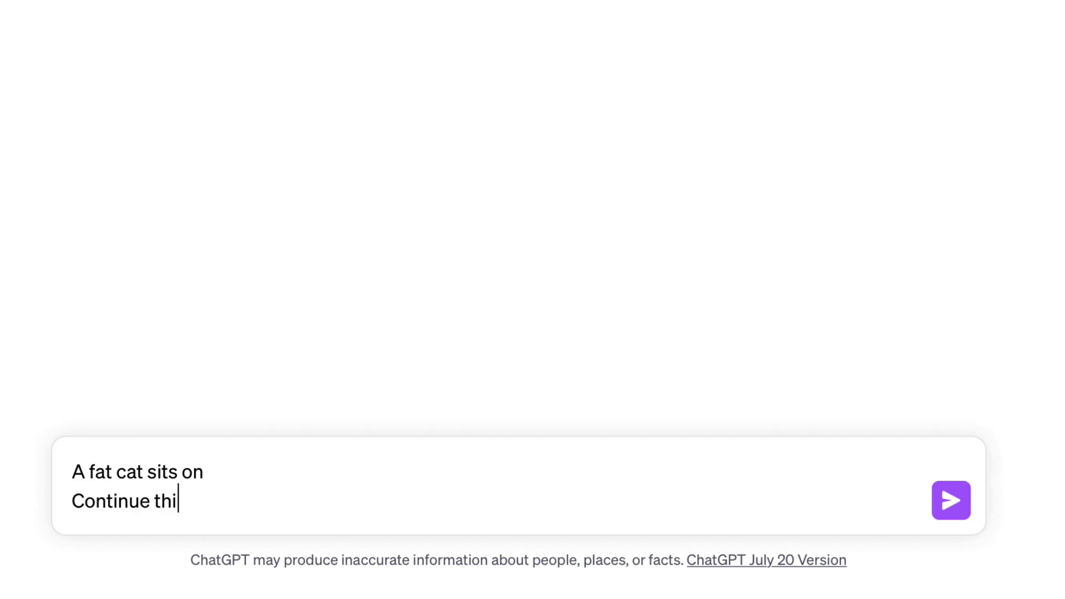
text(nce)
key(Return)
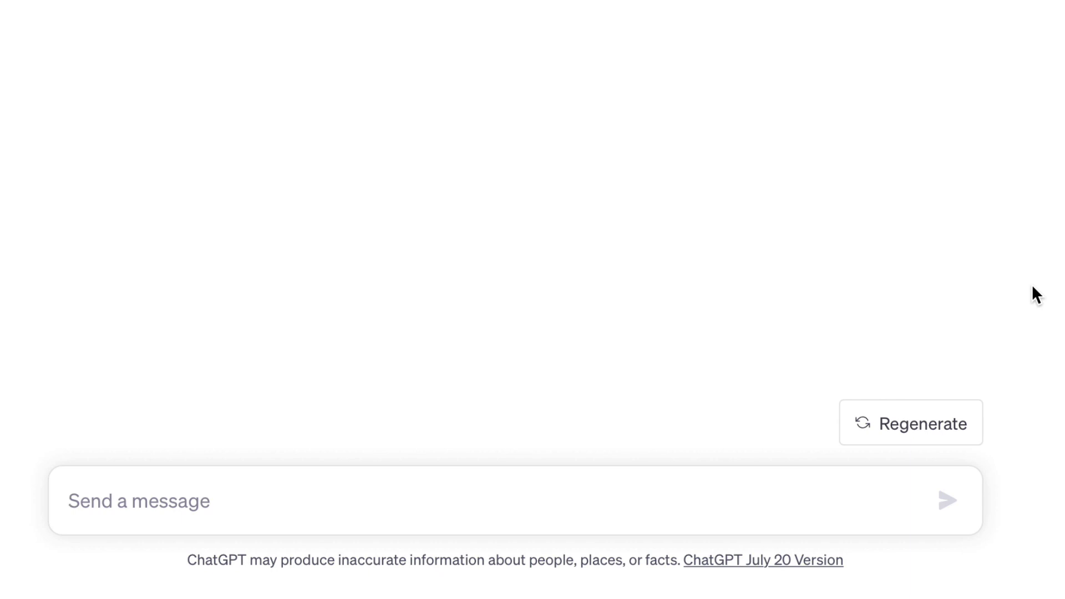
- Send the follow-up prompt "Continue it as a short poem for children"
text(Continue it as a shoor)
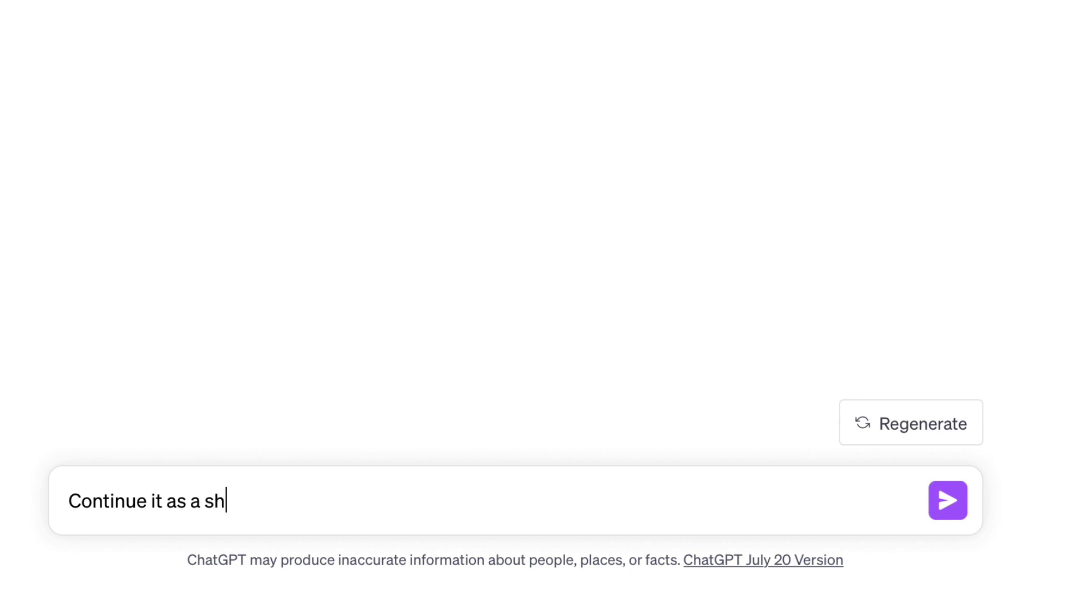
key(BackSpace)
key(BackSpace)
text(rt poem for)
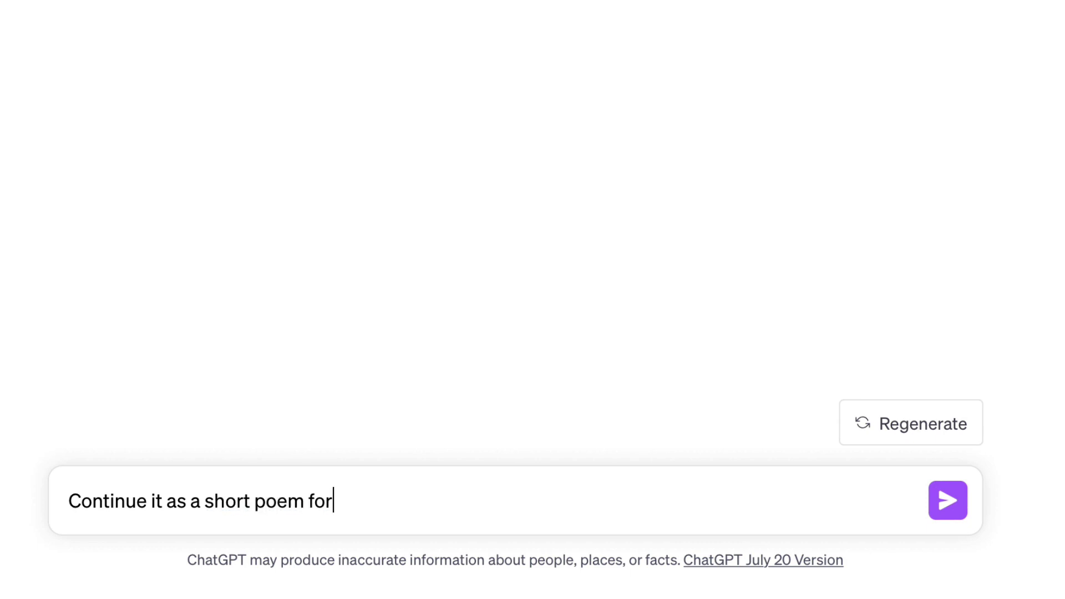
text( children)
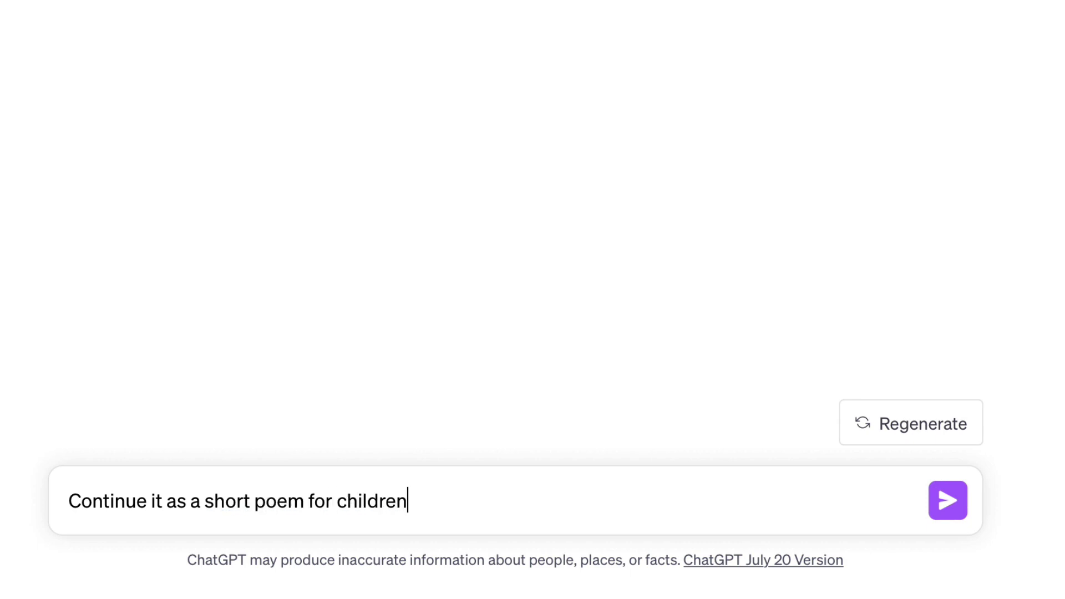
key(Return)
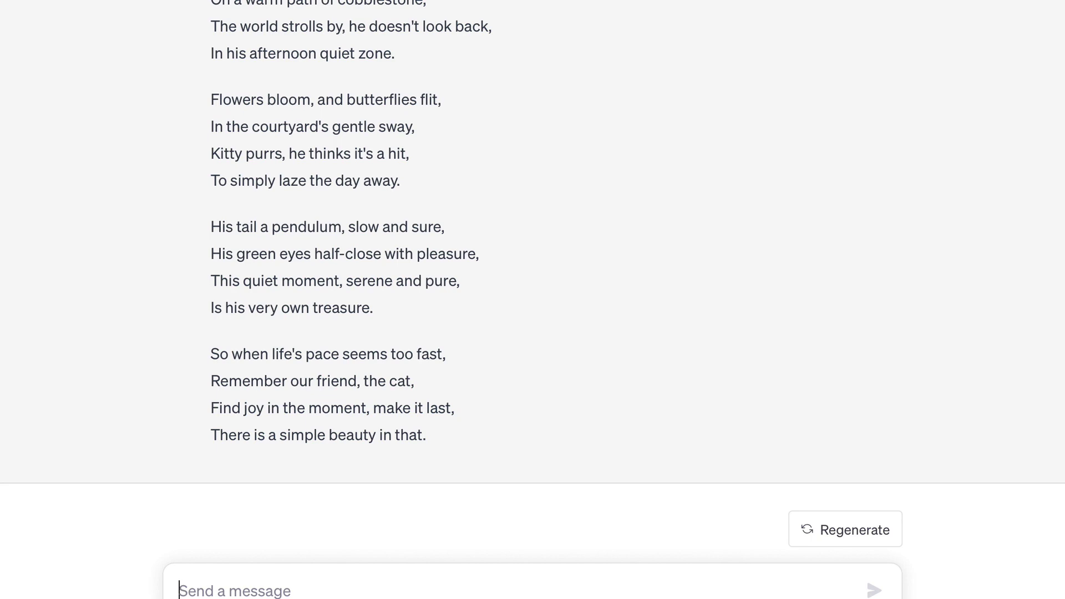
- Ask to continue the sentence as a script of a short TV commercial for cat food, broadcasted on the Super Bowl and directed by Michael Bay
text(Continue this sentence as a script of a short tv commercial for cat food broadcasted on the Super Bowl and d)
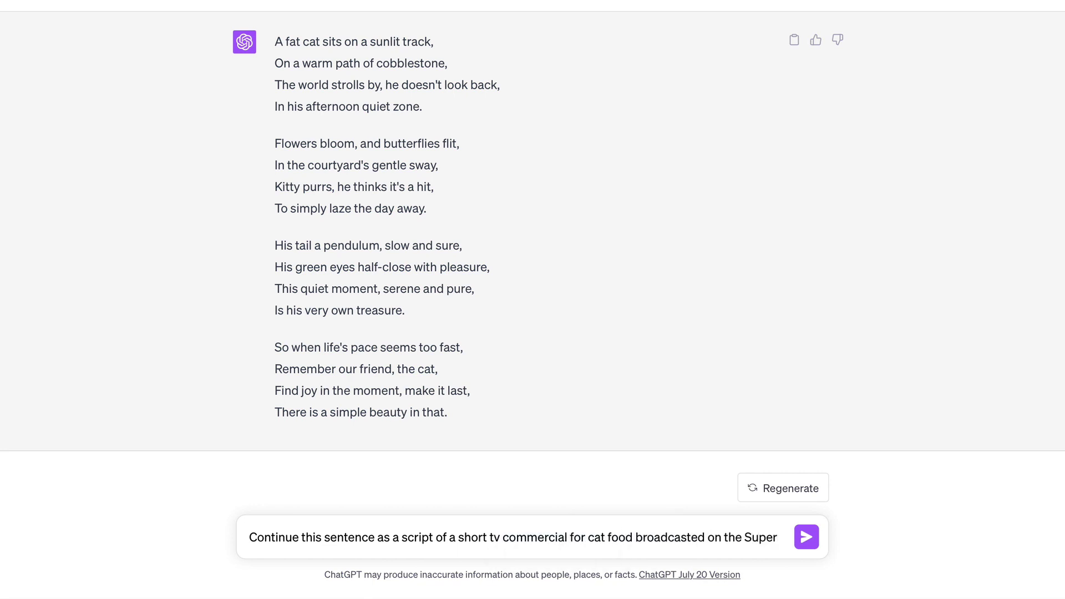
text(irected by Michael Bay)
key(Return)
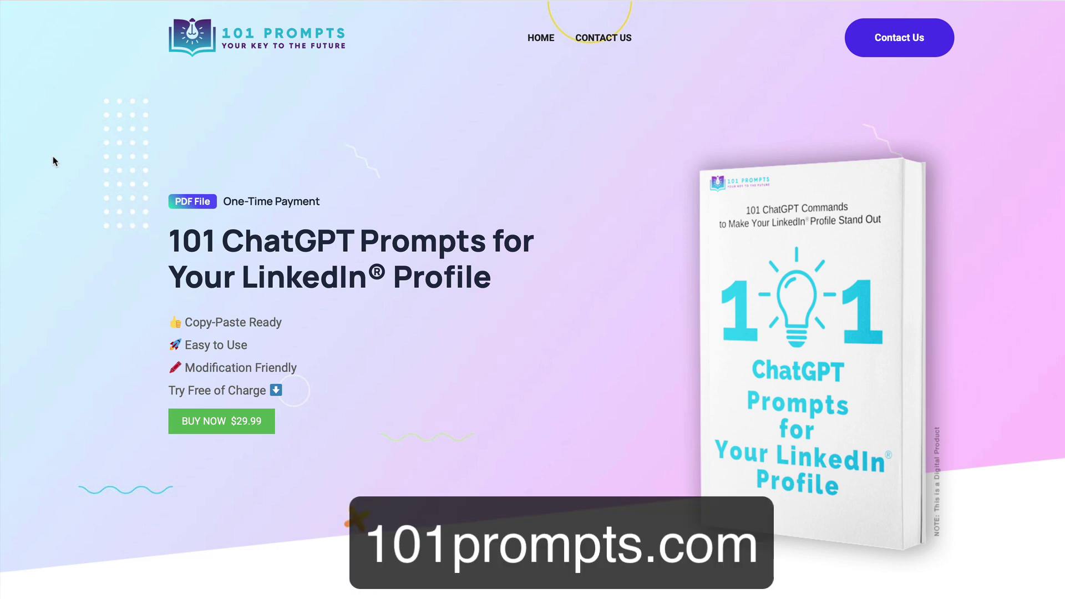
- On the 101prompts.com website, examine the product page and leaf through the sample PDF past its table of contents
scroll(54, 161, down, 10)
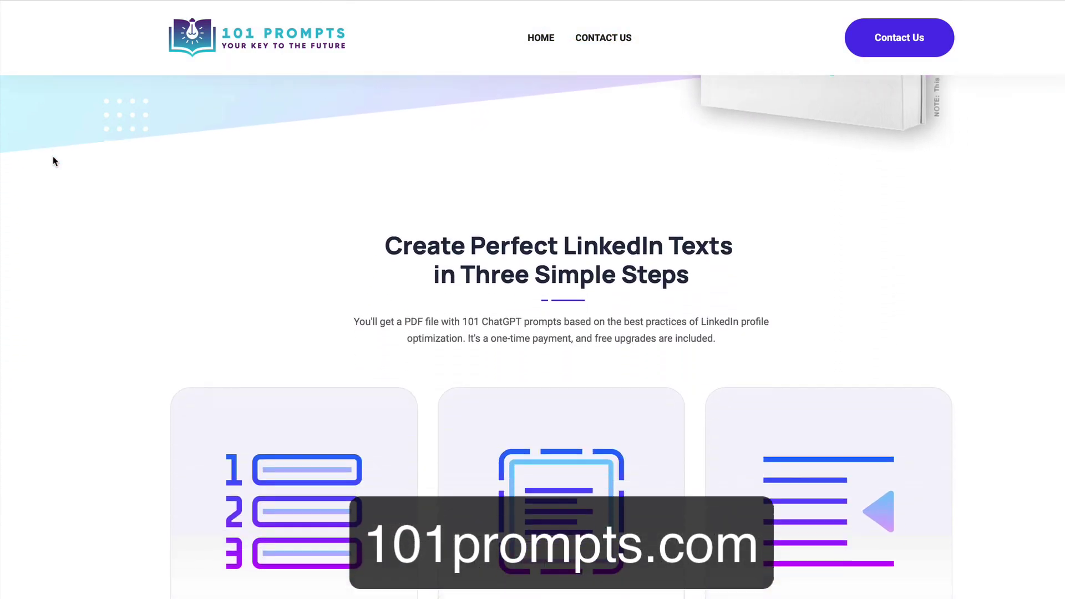
scroll(53, 161, down, 10)
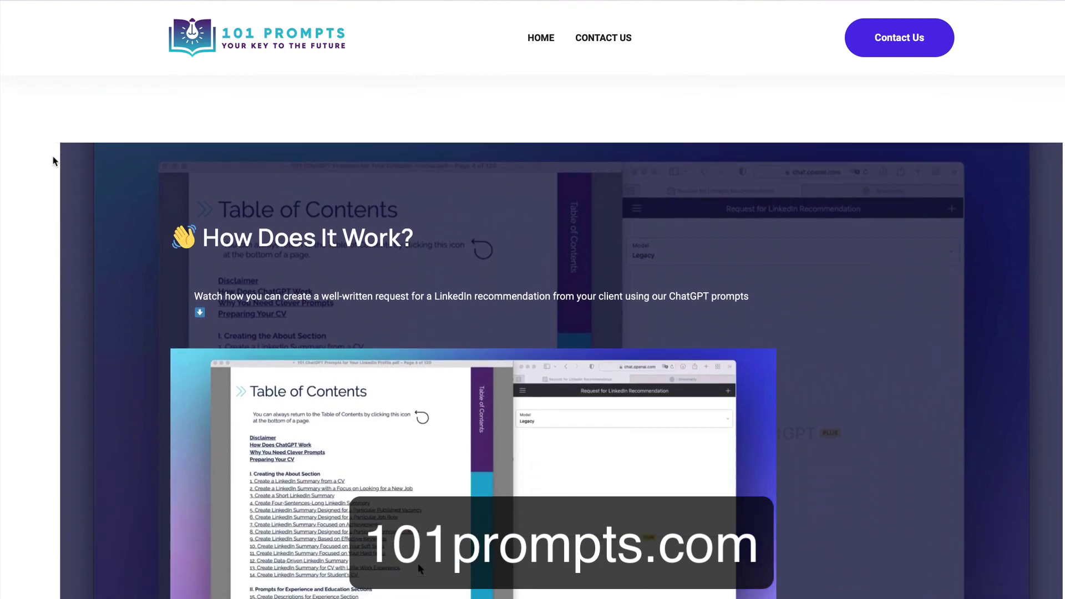
scroll(54, 161, down, 10)
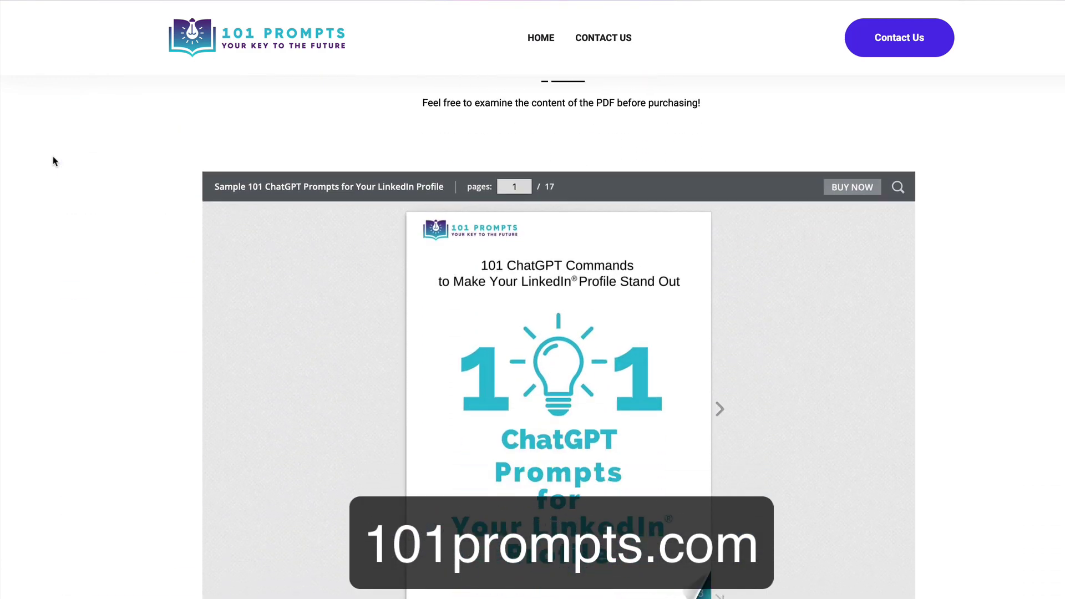
scroll(53, 161, down, 1)
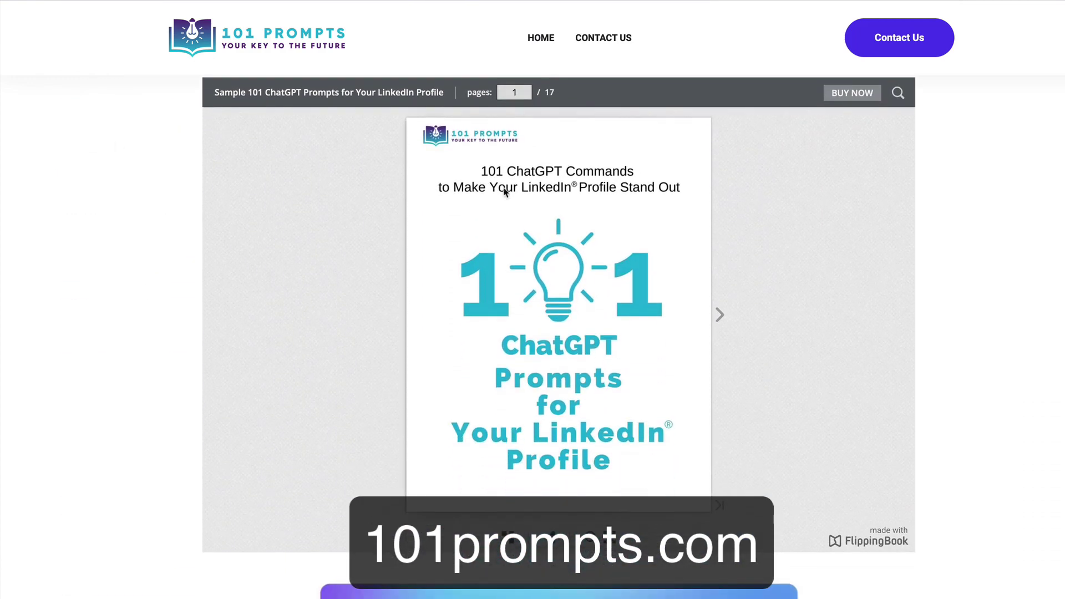
click(718, 320)
click(879, 317)
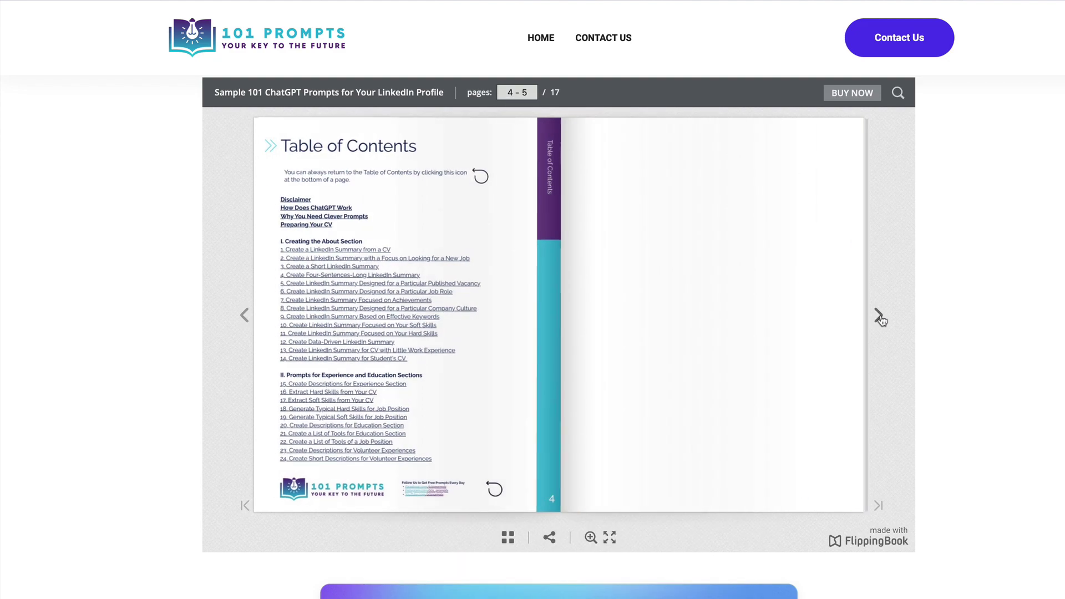
click(880, 316)
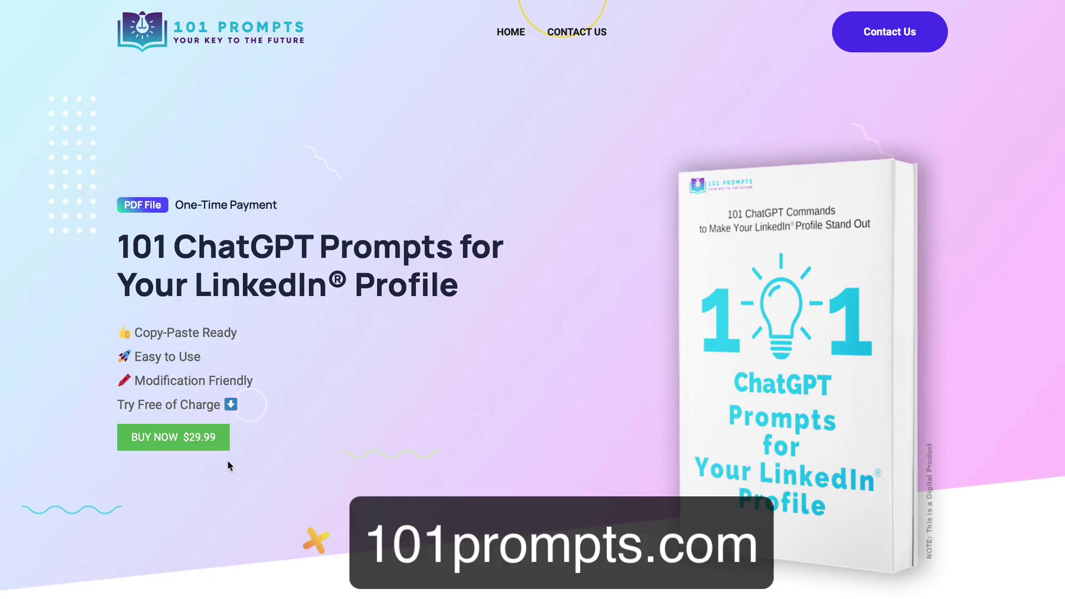
- Start buying the 101 ChatGPT Prompts for Your LinkedIn Profile PDF and apply the coupon code ALEXONRAW
click(201, 445)
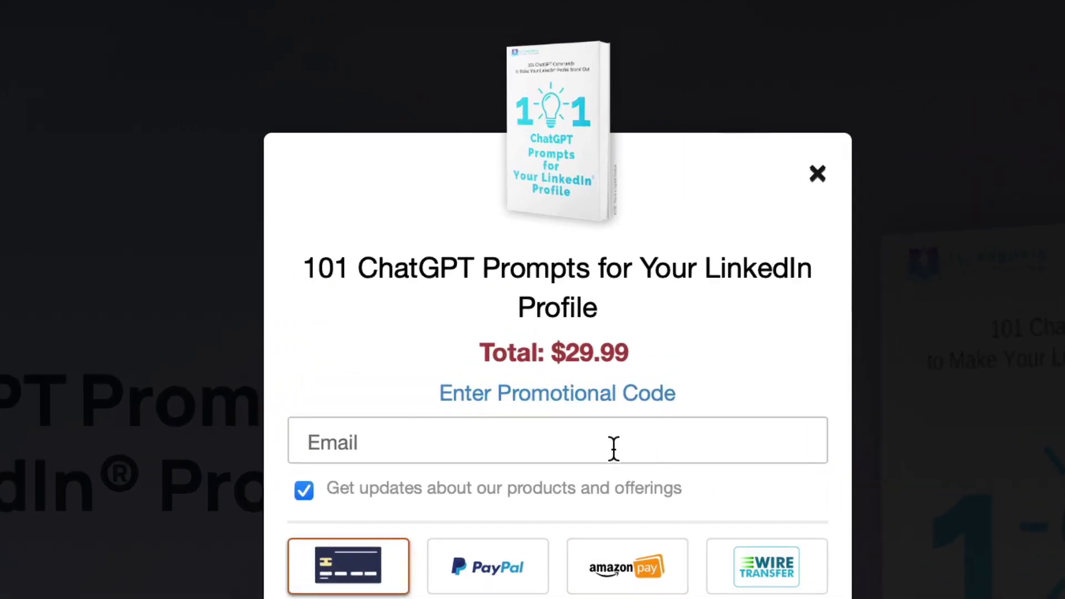
click(600, 398)
text(ALEXONRAW)
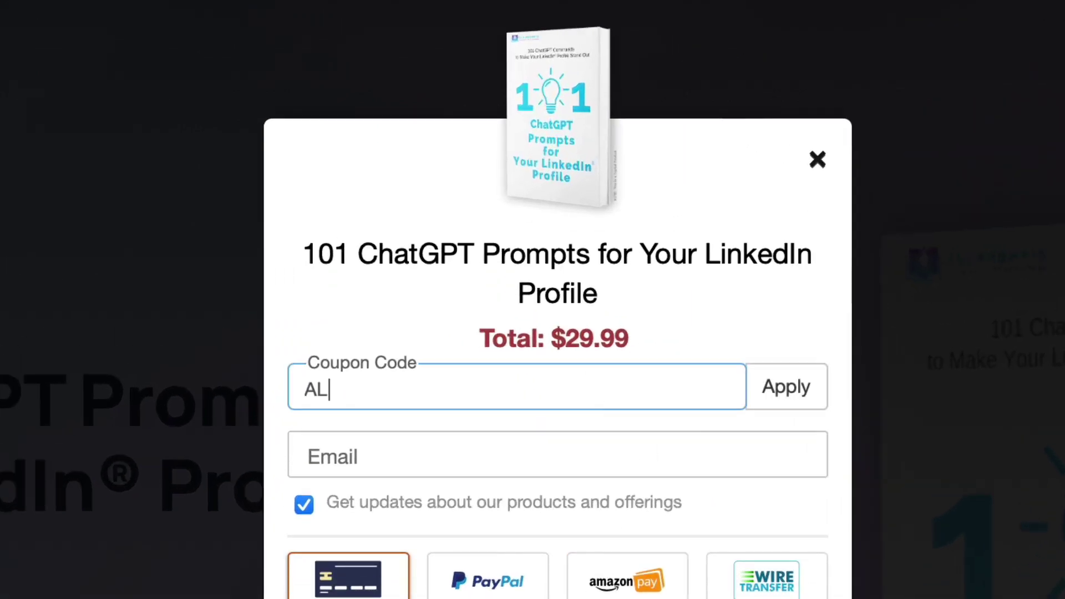
click(786, 394)
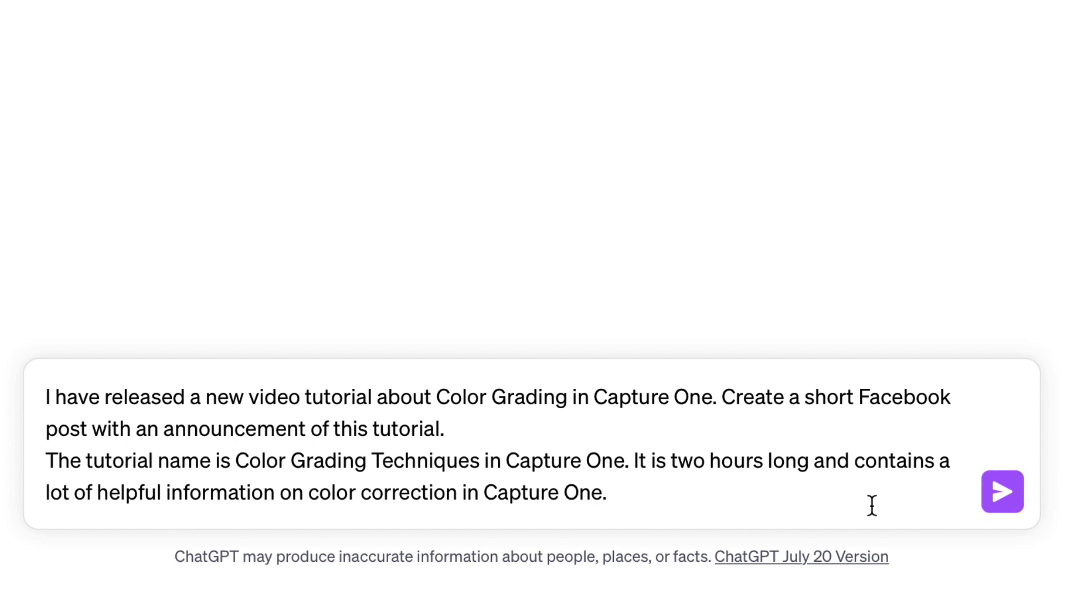
- Send the Facebook post request for the Color Grading tutorial, and write "Use this information for creating this Facebook post. Keep the final post short."
click(1003, 504)
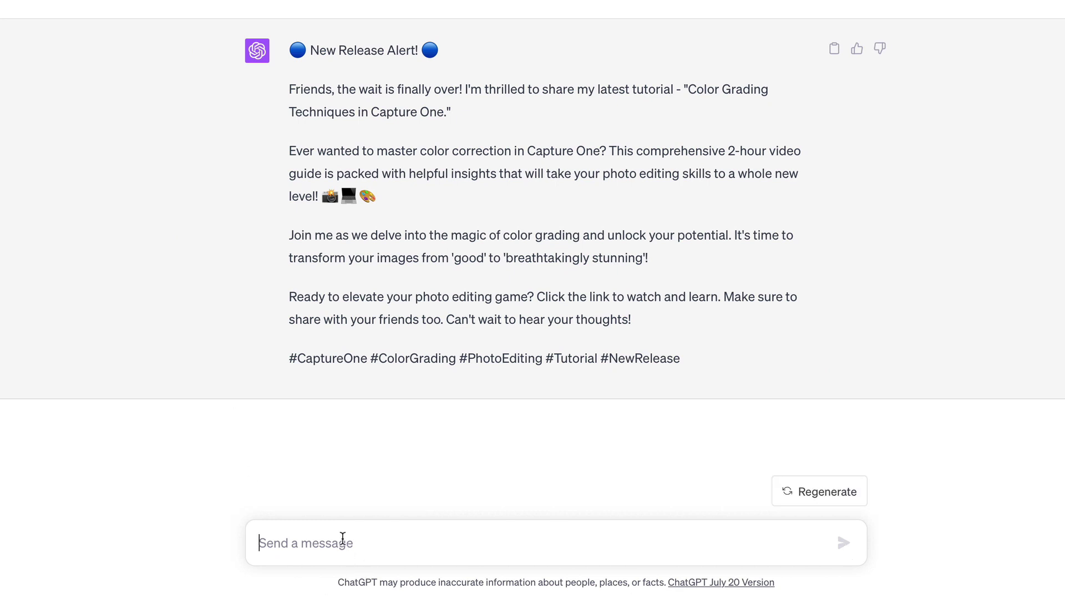
click(349, 539)
text(Use this information for creating this Facebook post. Keep the final post short.)
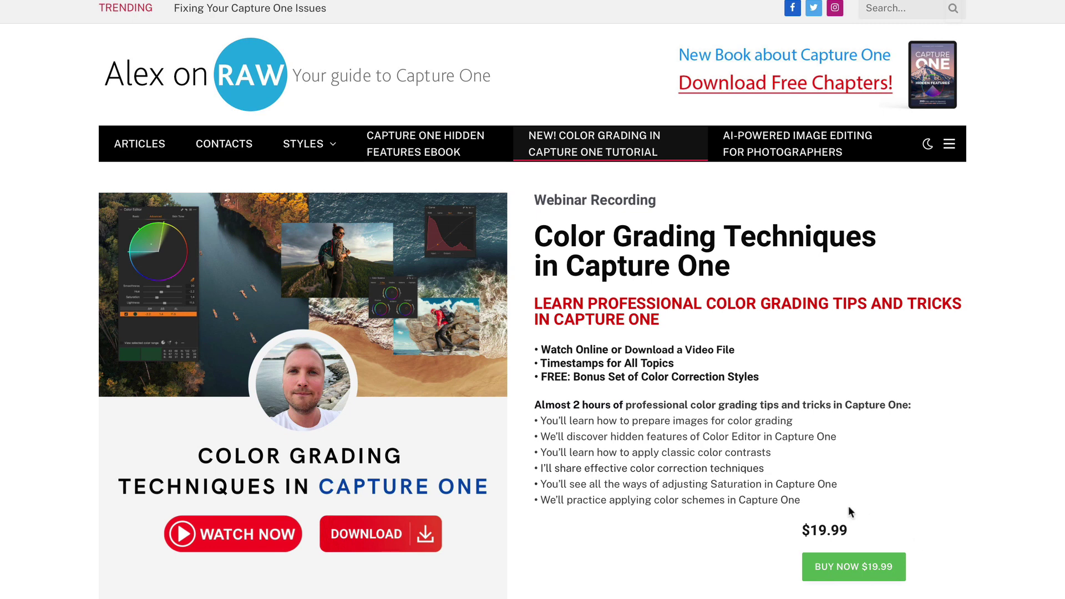
- Copy the Color Grading Techniques tutorial's description and lesson topics from the Alex on RAW product page into the ChatGPT prompt below the instruction
drag(816, 505, 532, 304)
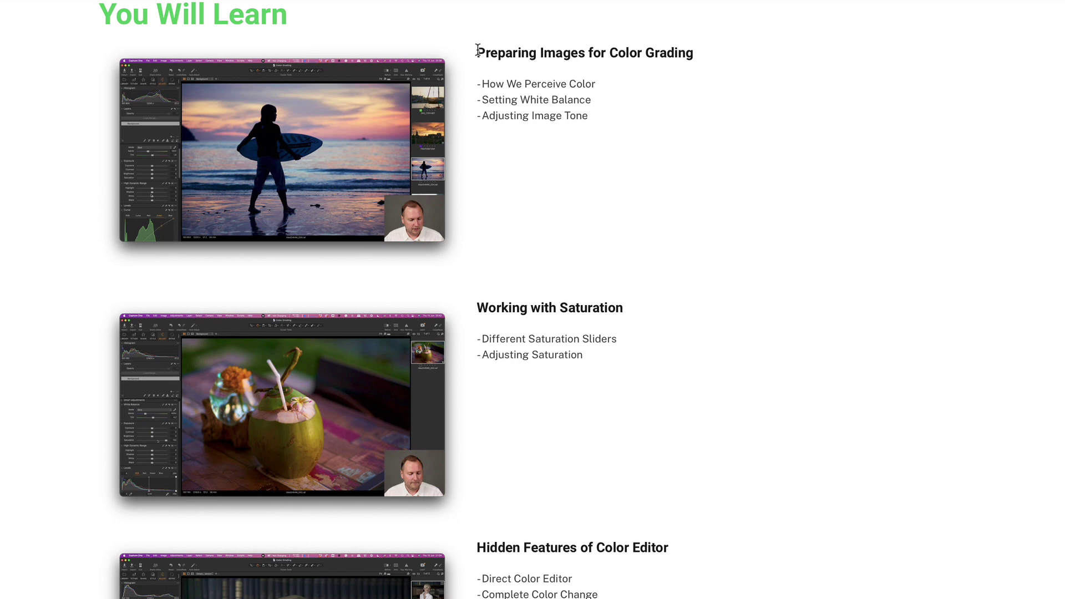
drag(477, 51, 609, 114)
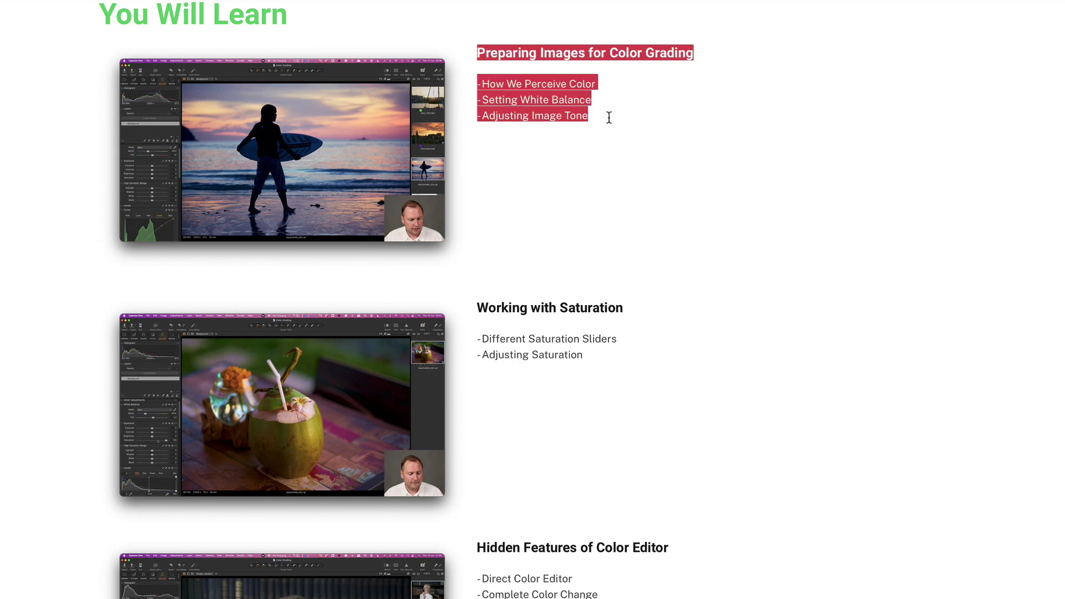
drag(478, 304, 618, 381)
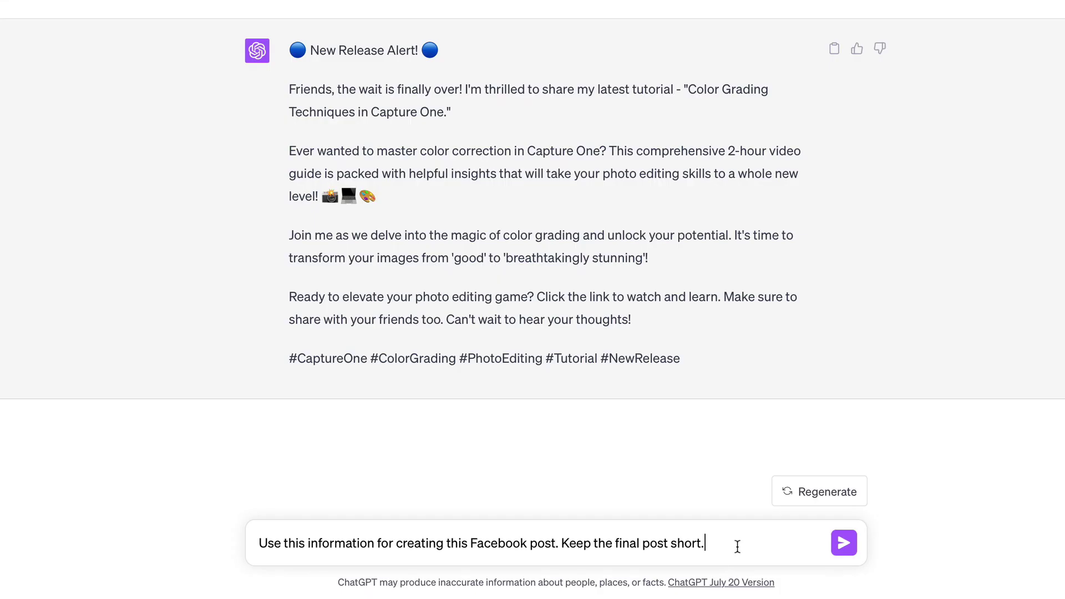
key(shift+Return)
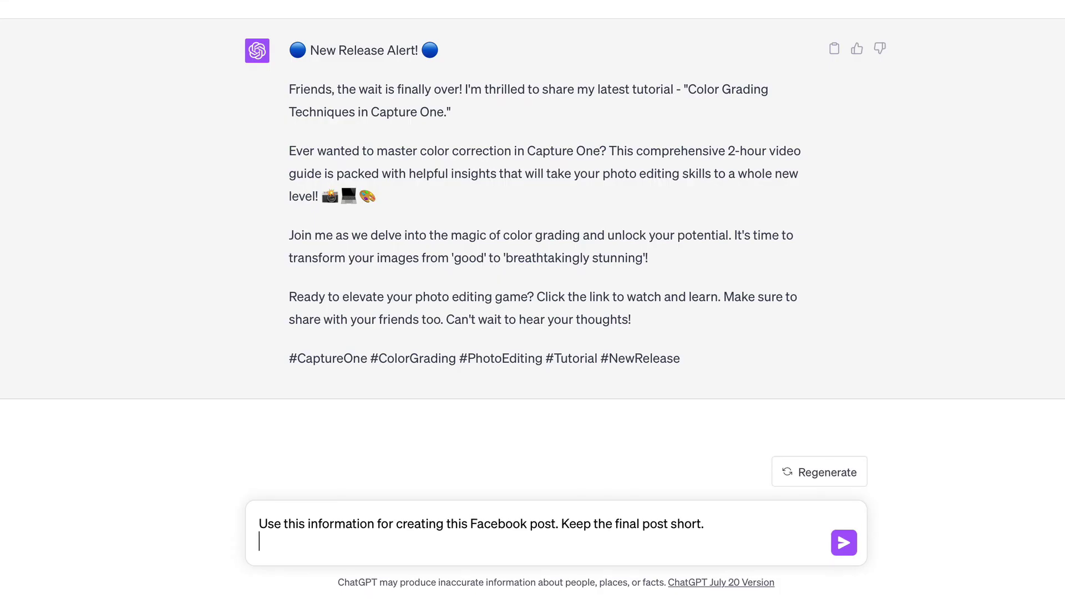
key(ctrl+v)
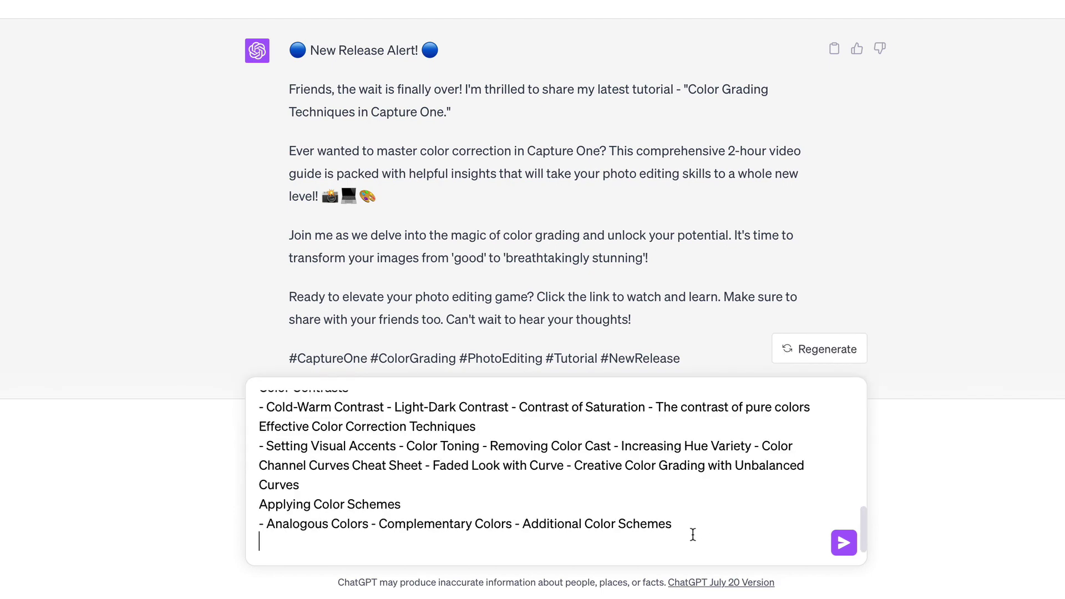
scroll(678, 535, up, 10)
scroll(678, 535, up, 2)
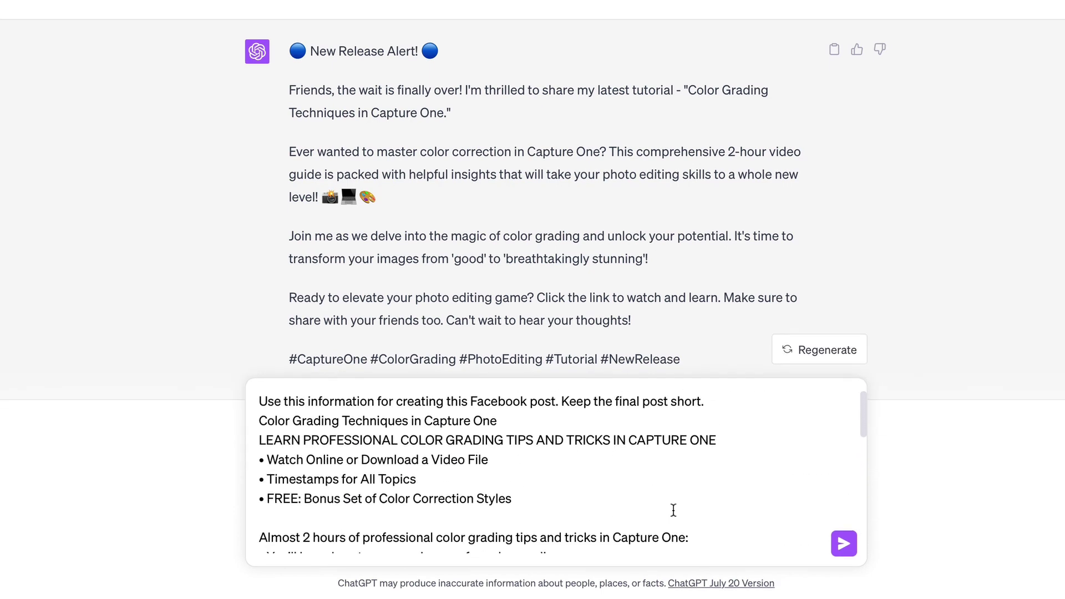
scroll(673, 510, down, 10)
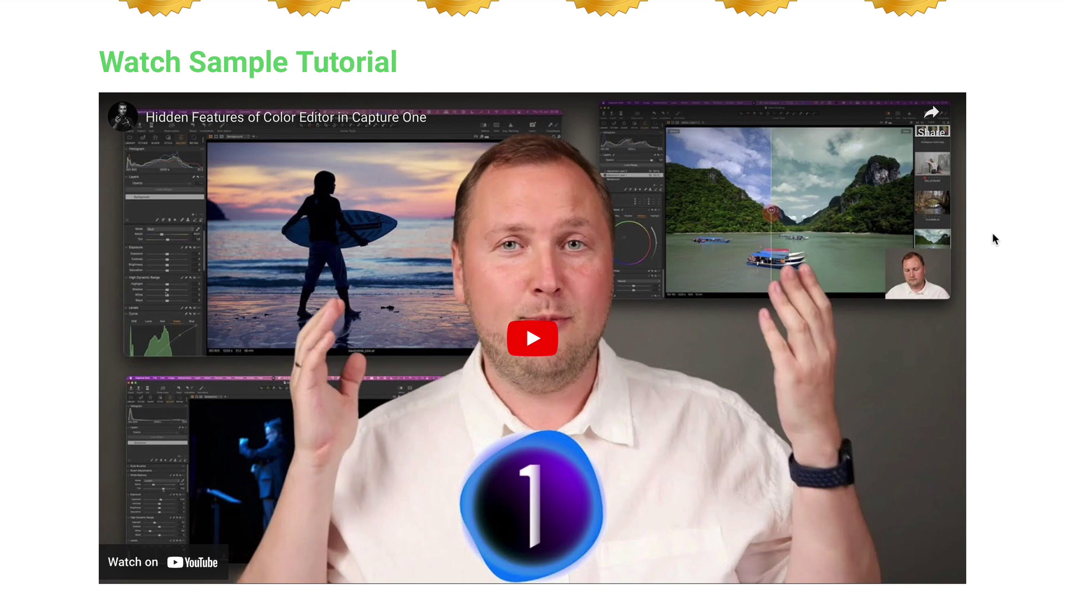
- Add that people can watch a sample video free of charge and all buyers get Capture One color correction styles, send the prompt, and regenerate the reply
scroll(993, 231, down, 15)
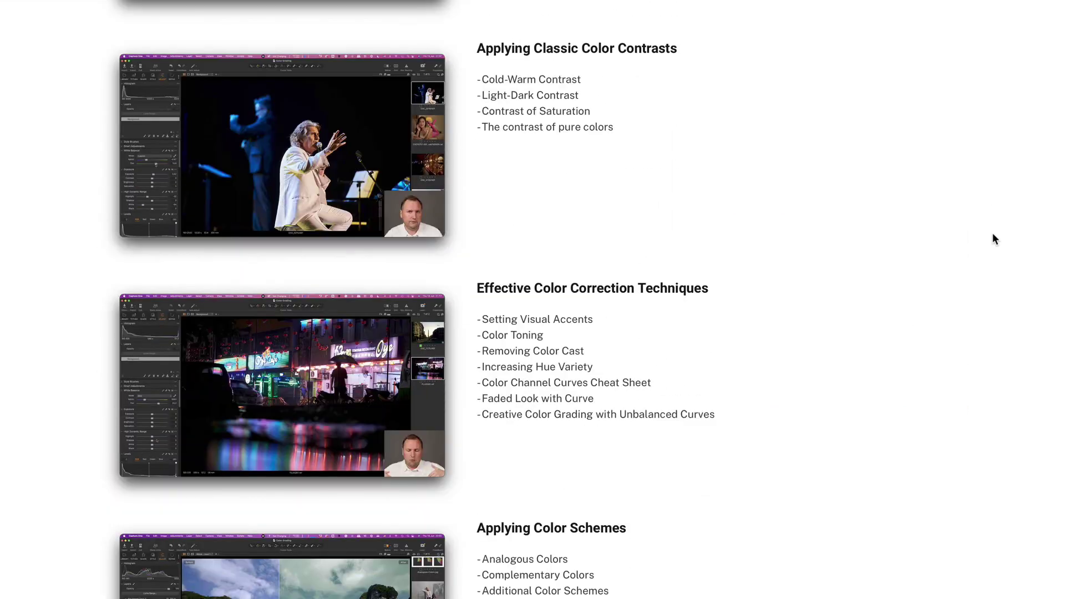
scroll(993, 233, down, 6)
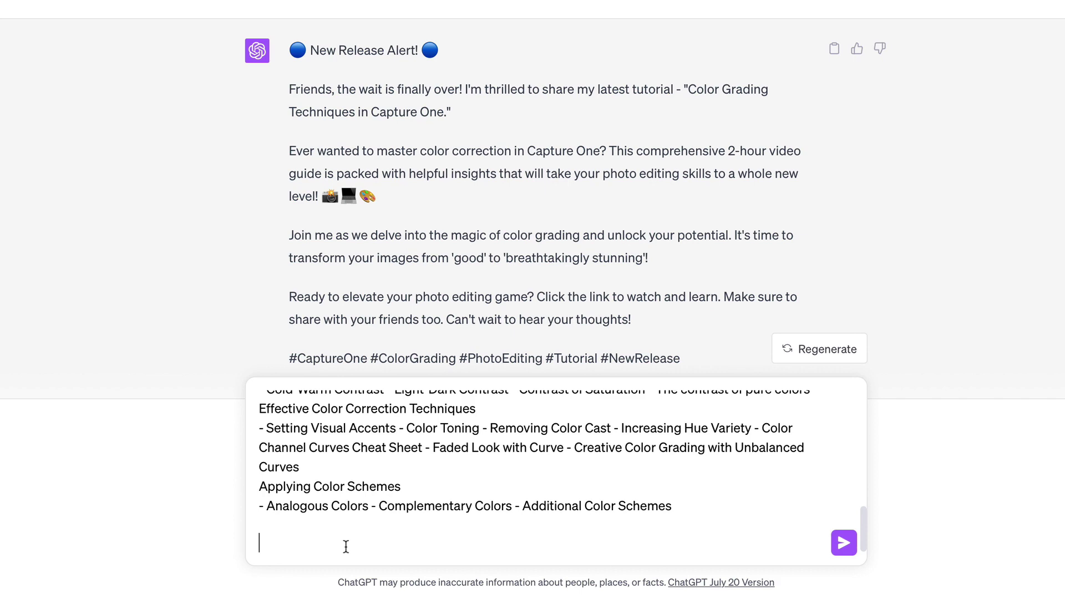
text(In the post you should mention that people can watch a sample video from this tutorial free of charge, and all buyers will get a set of color correction styles for Capture One.)
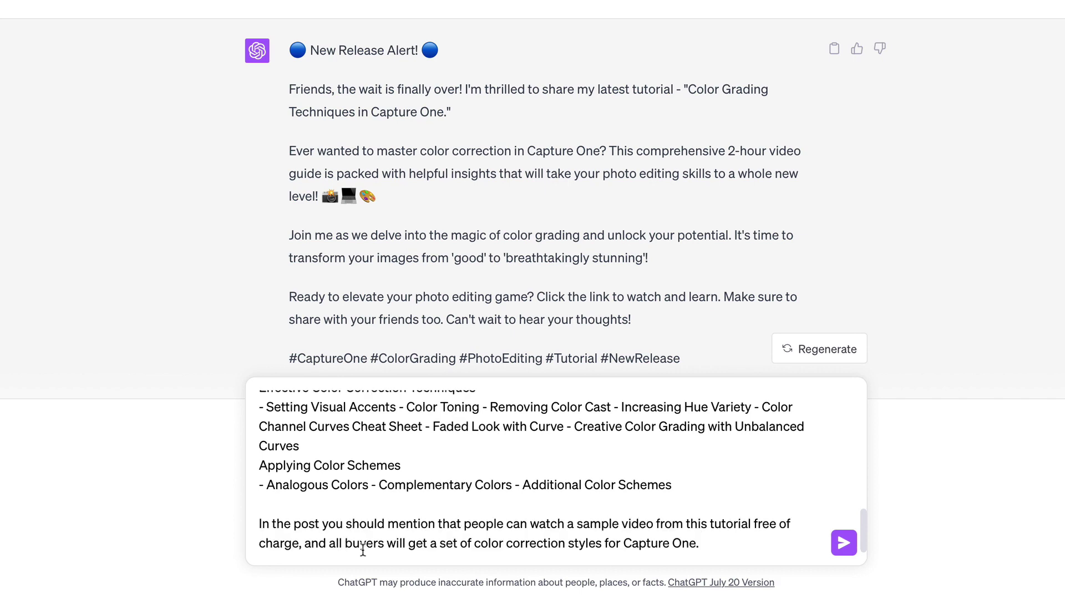
key(Return)
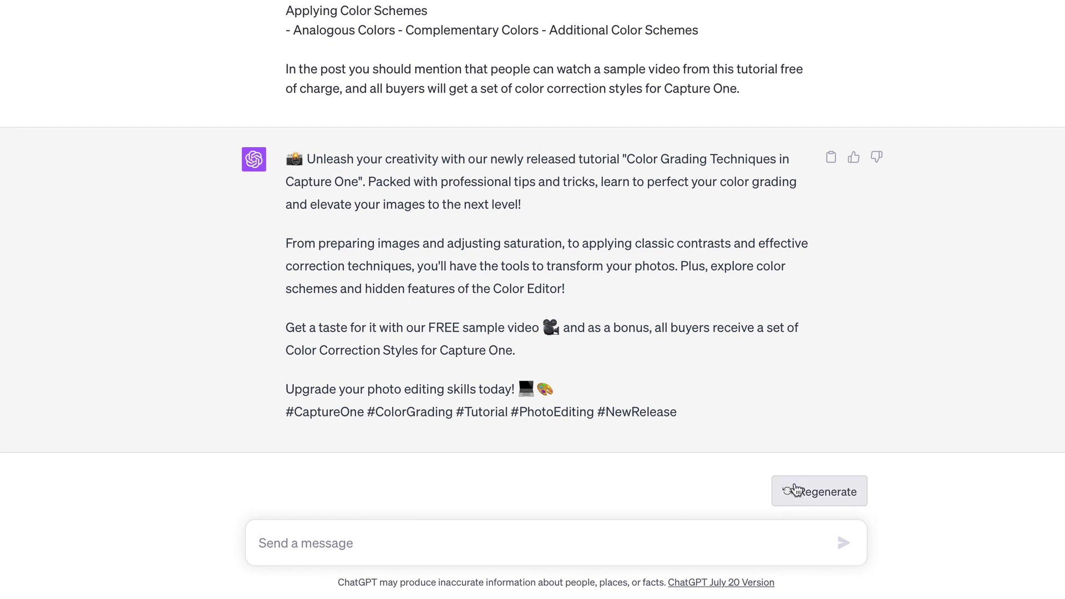
click(788, 491)
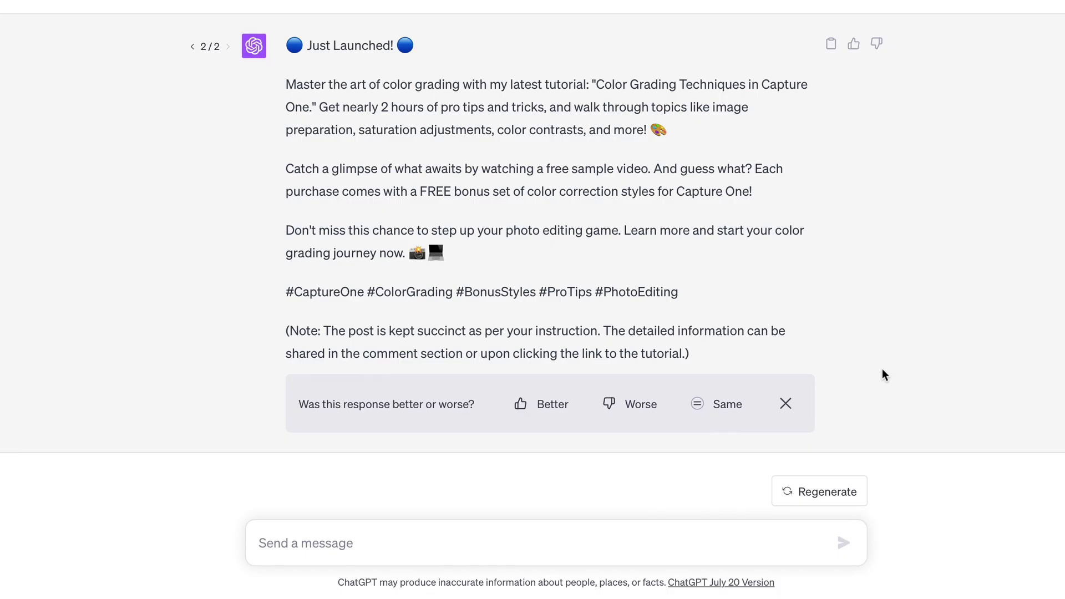
- Ask to re-write the text in conversational language, with casual grammar, and without direct advertisement
click(570, 534)
text(Re-write this text in conversational language, with casual grammar, and without direct advertisement.)
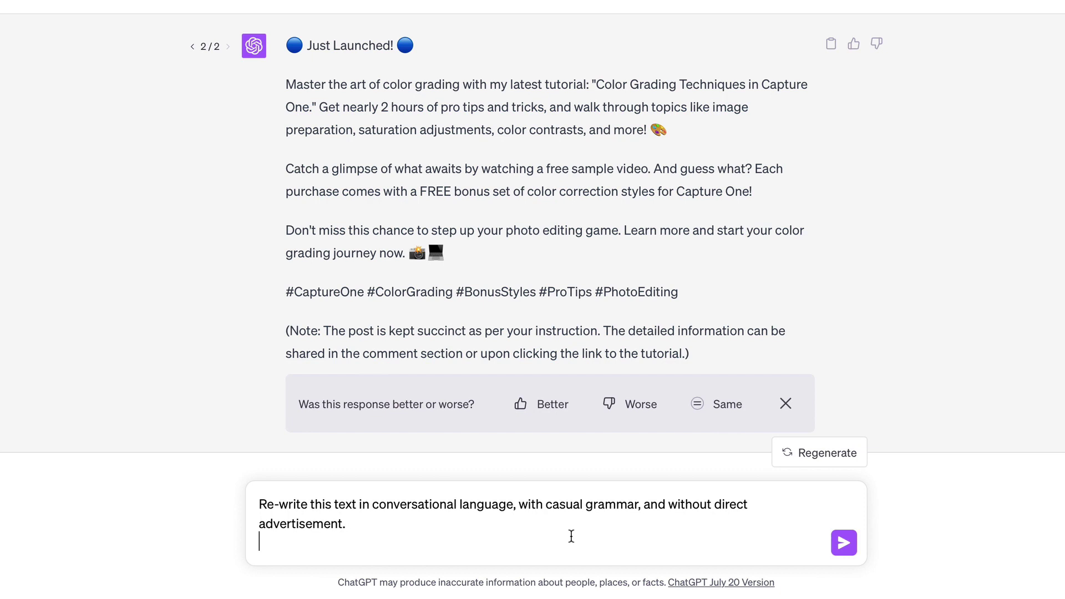
key(Return)
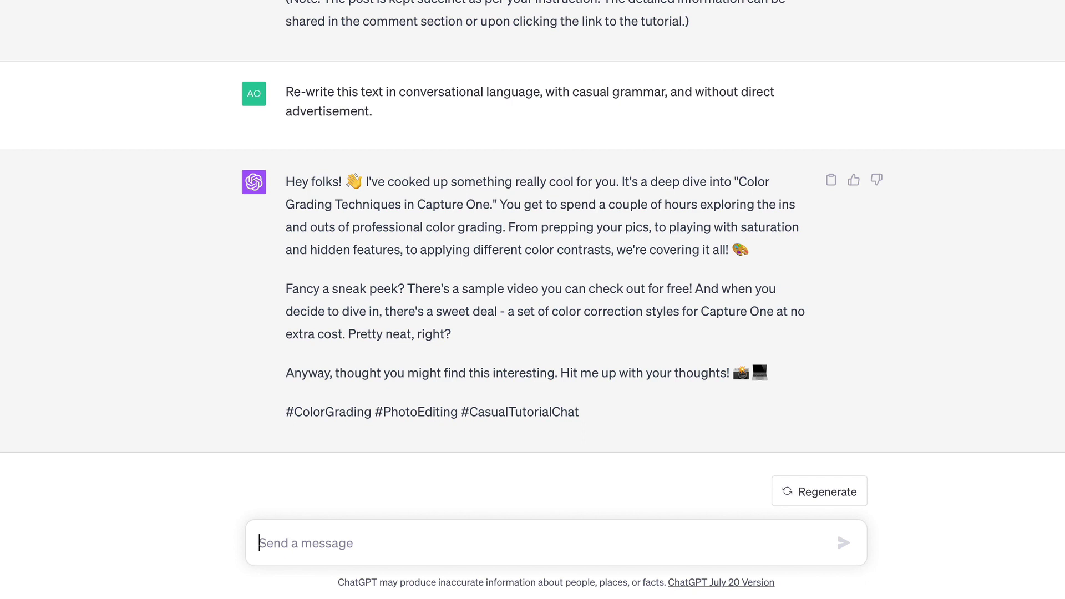
- Say the post is too conversational and should be a bit more official, but still friendly, and regenerate the latest reply
text(It's to)
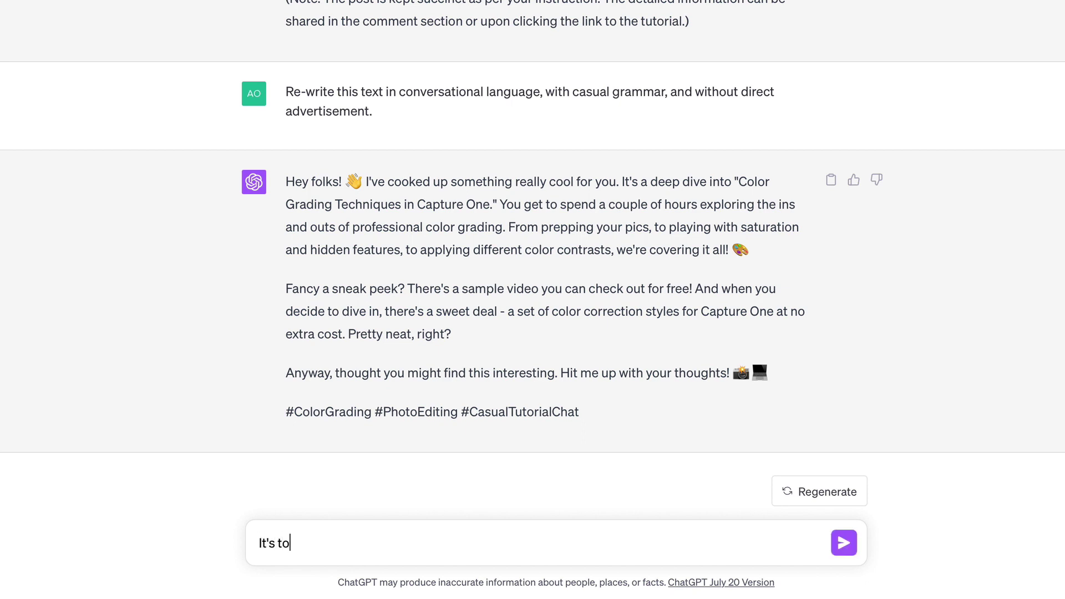
text(o conversational. Make it a )
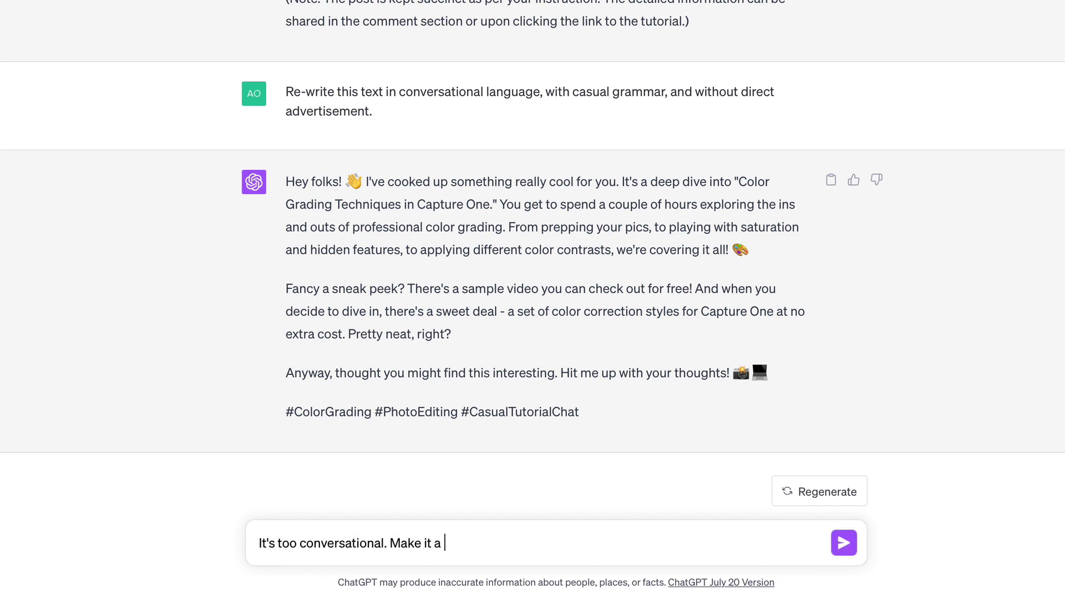
text(bit more official, but still friendly)
key(Return)
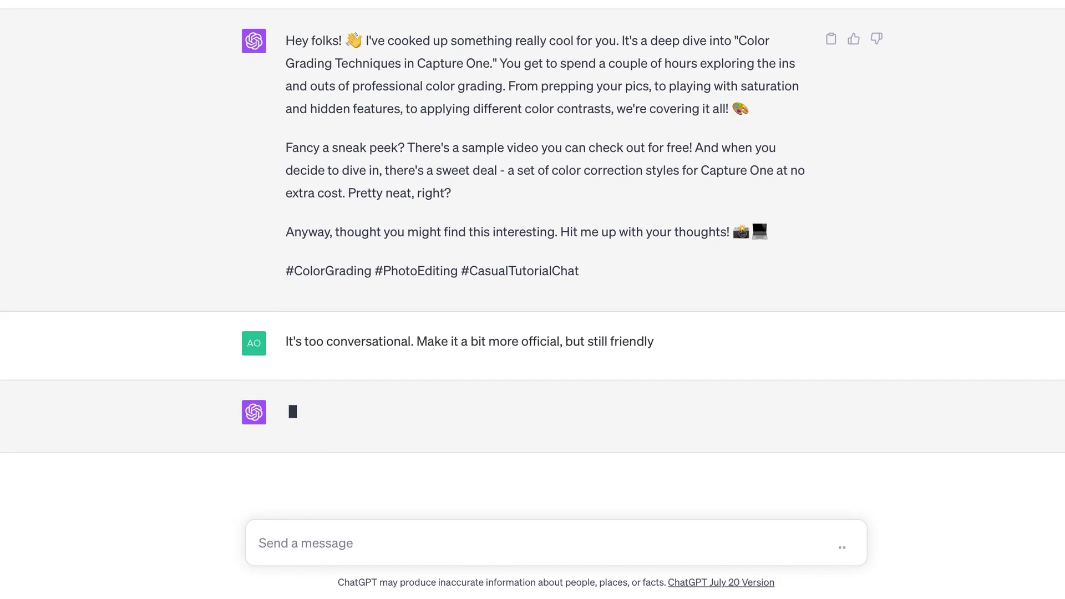
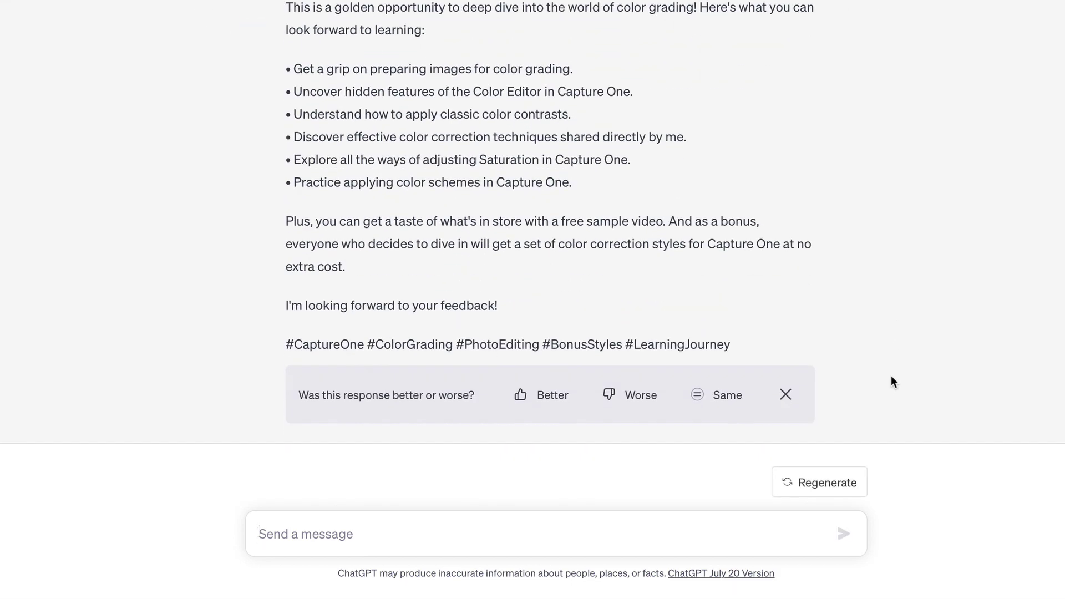
click(799, 481)
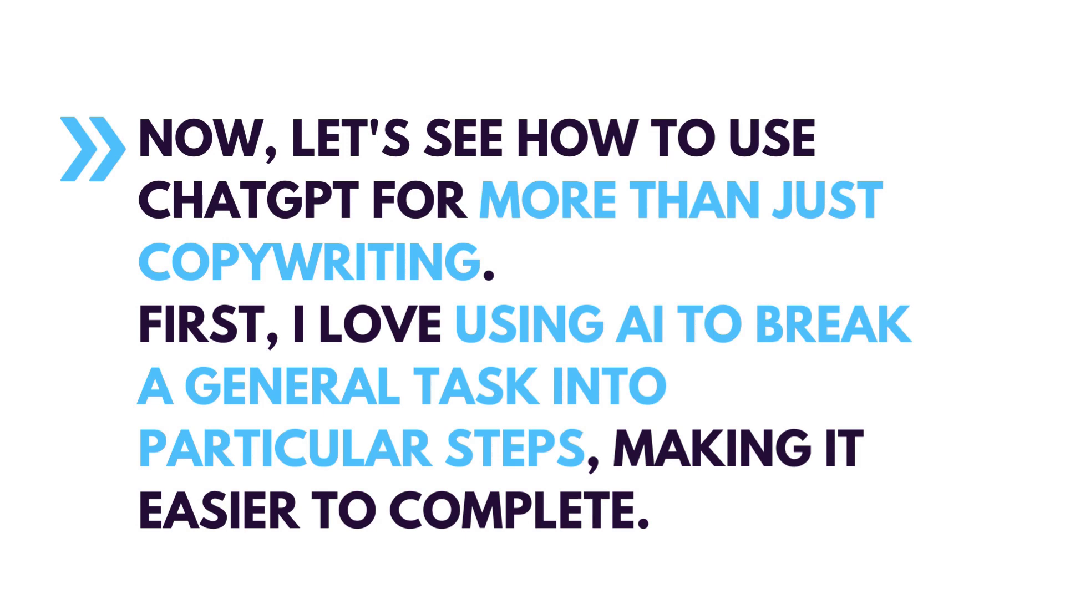
- In a new chat, ask for a list of precise steps to sell a Nikon D800 camera, using the location Tallinn, Estonia
text(plan)
text( to sell my camer)
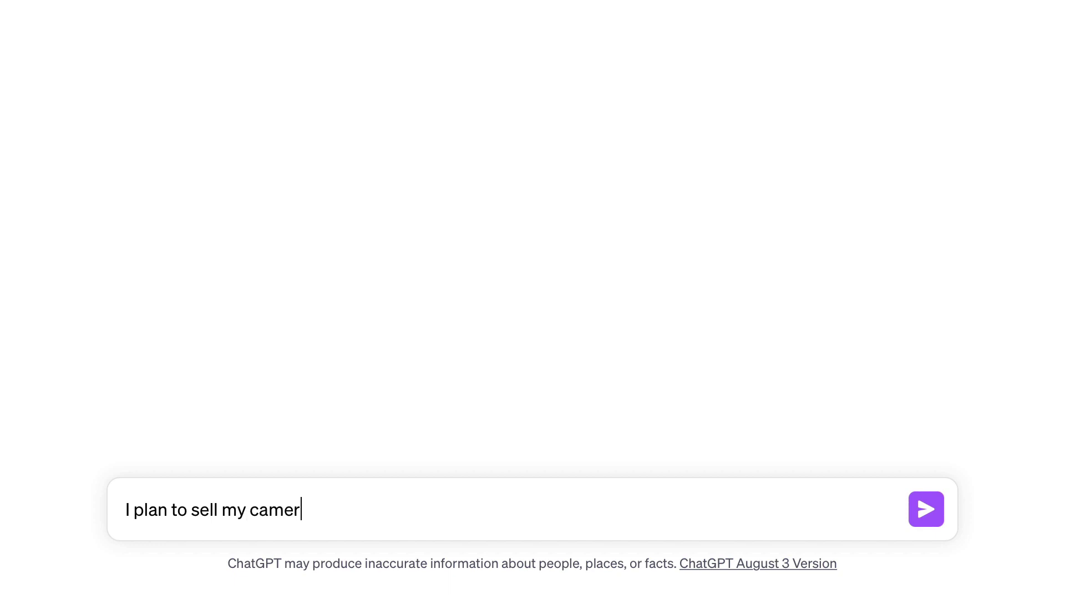
text(a Nikon D800. Provide me with )
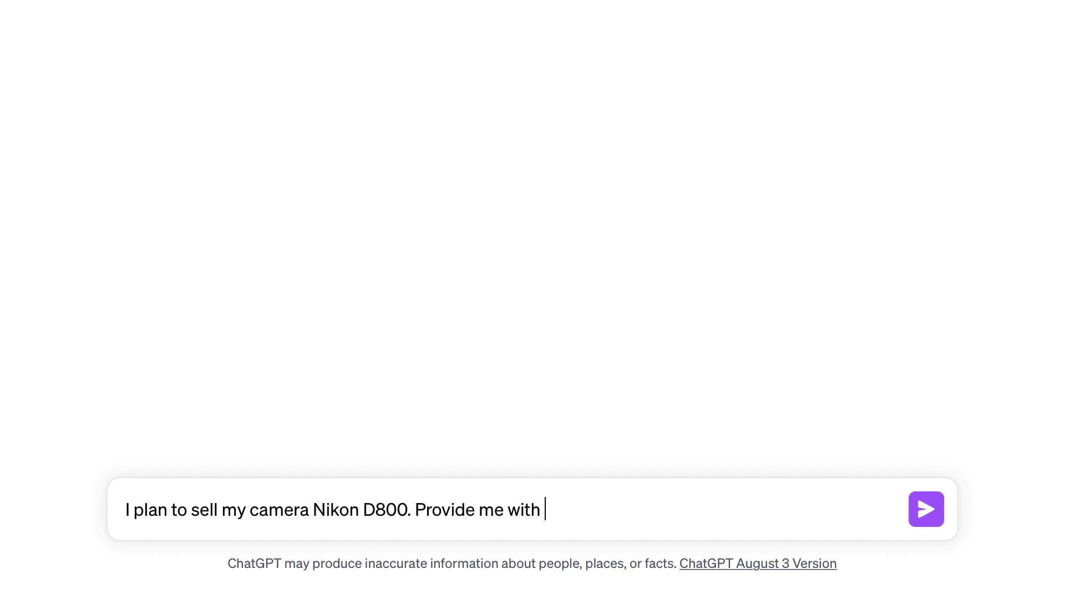
text(a list of precise steps)
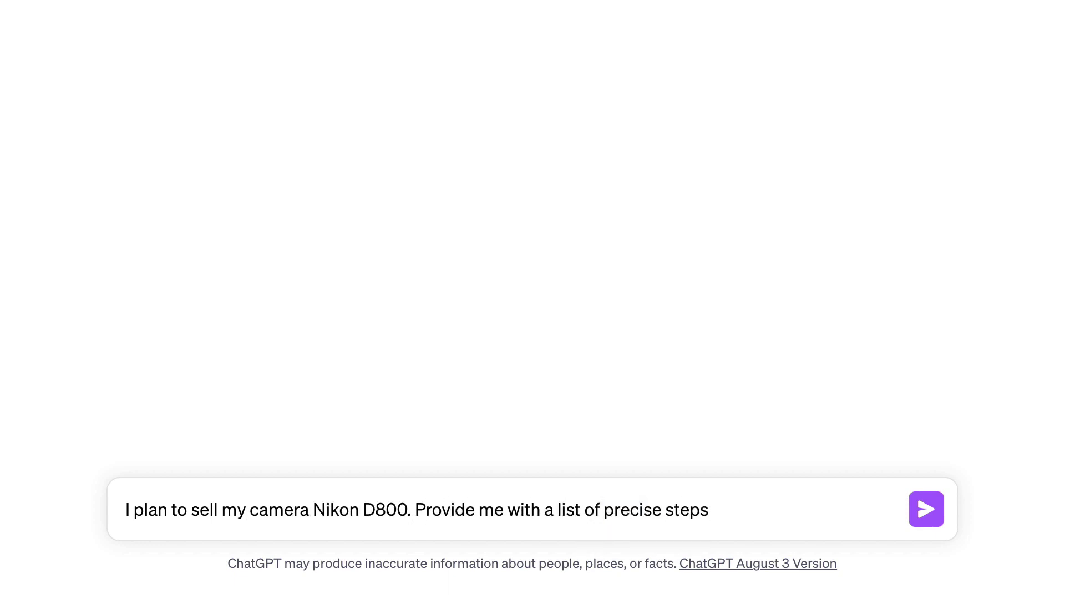
text( that I need to perform )
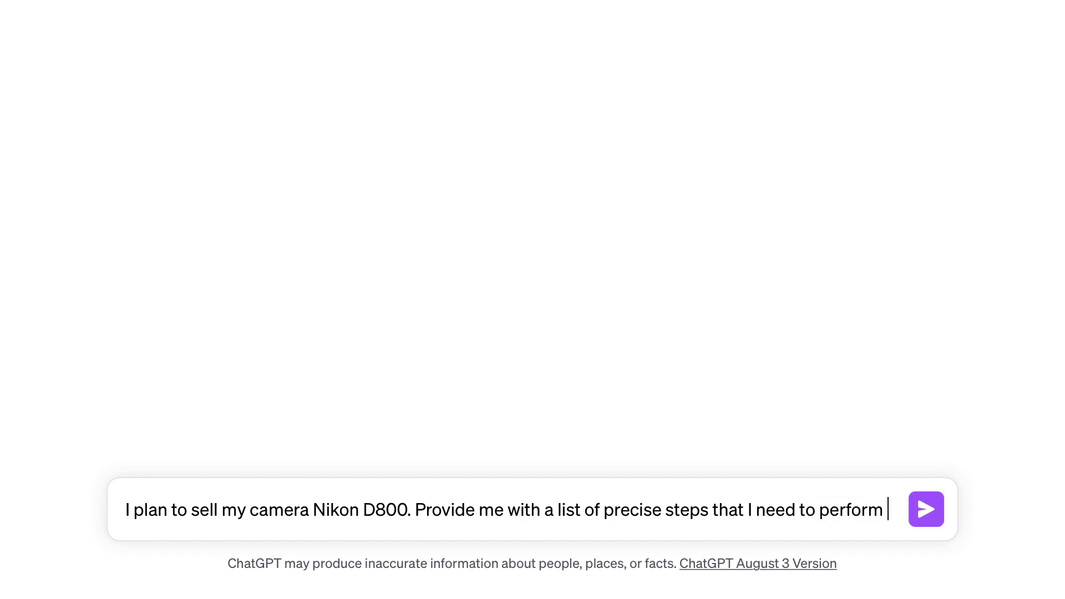
text(to sell it. I'm located in Tall)
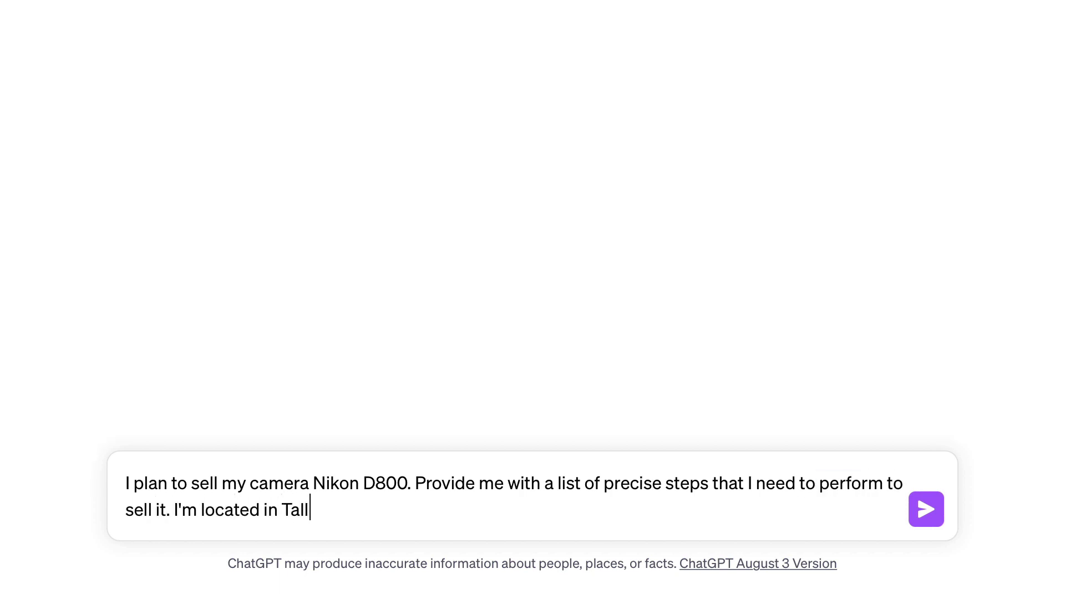
text(inn, Estonia. Use this information for the steps.)
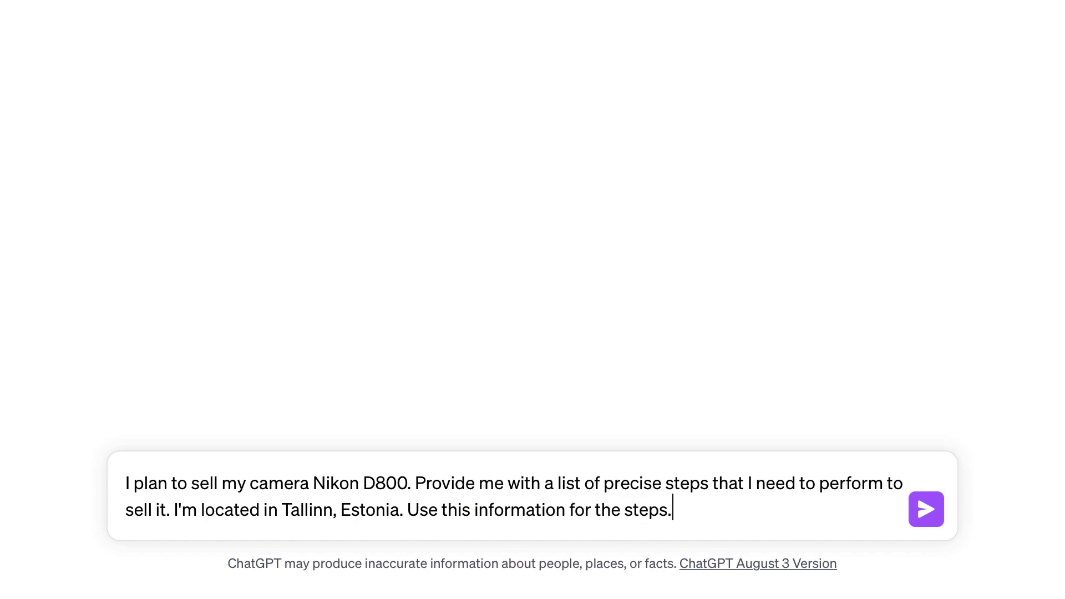
key(Return)
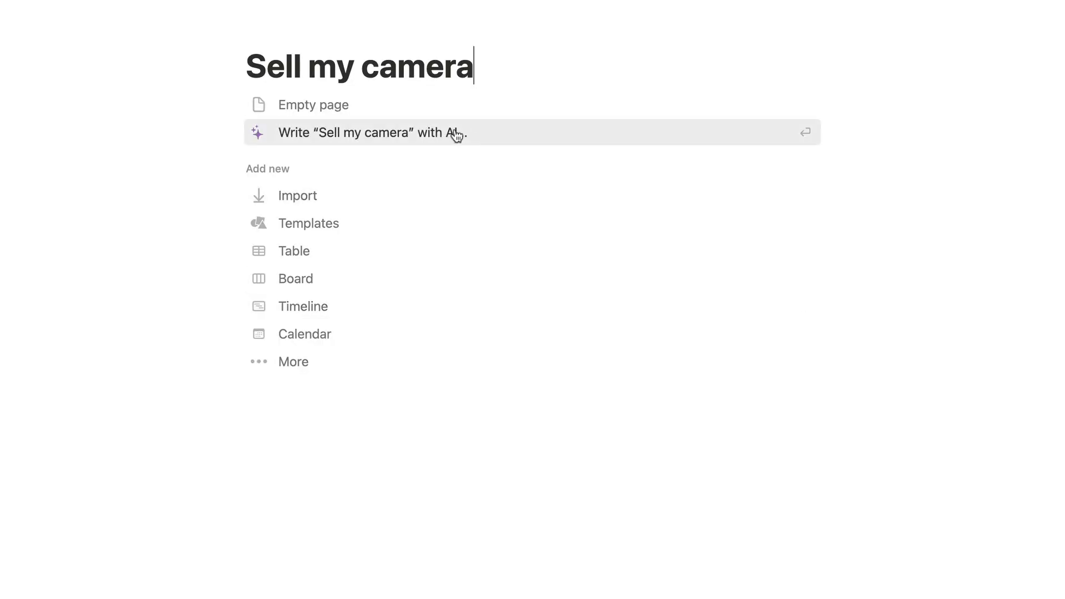
- On the "Sell my camera" page in Notion, have AI write a list of precise steps for selling the Nikon D800 camera
click(451, 134)
key(super+a)
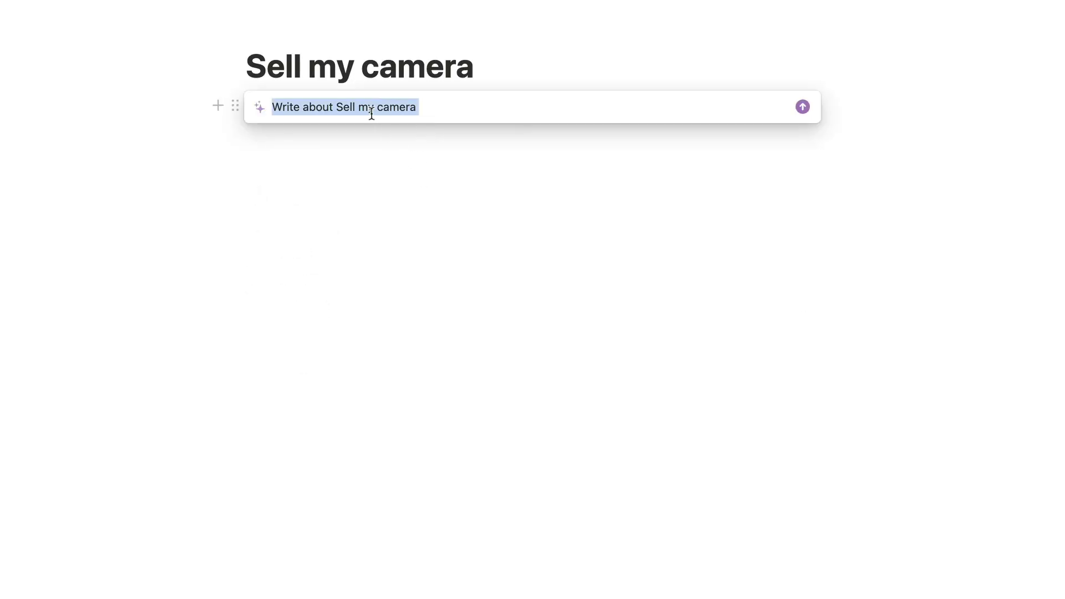
text(I'm want to sell my camera Nikon D800. Provide me with a list of precise steps that I need to perform to sell it. I'm located in Tallinn, Estonia. Use this information for the steps.)
key(Return)
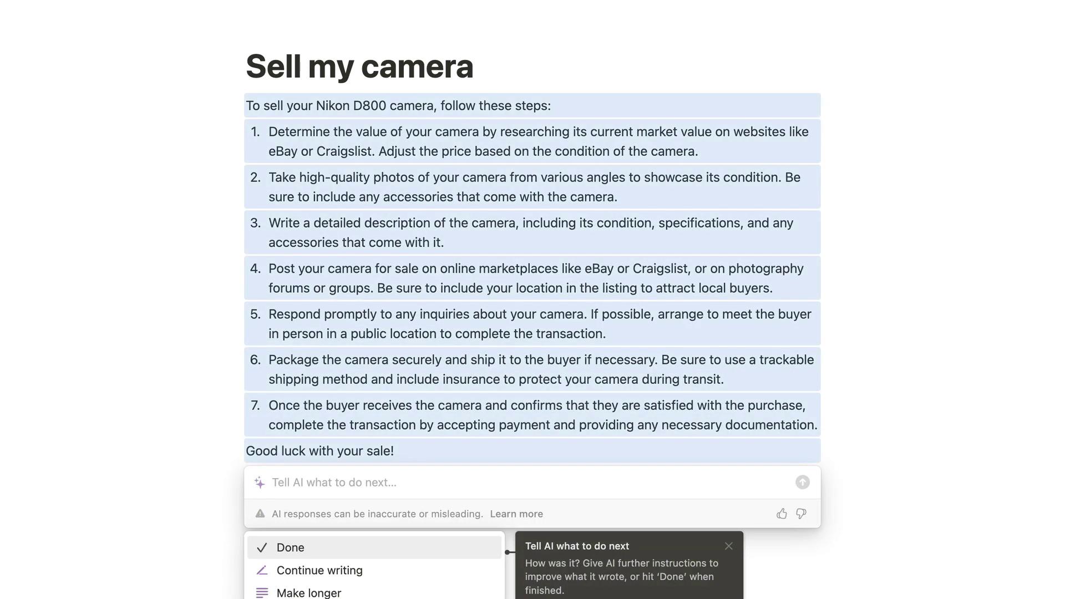
- Have the AI turn the camera-selling steps into a checklist, and accept the result
text(make chec)
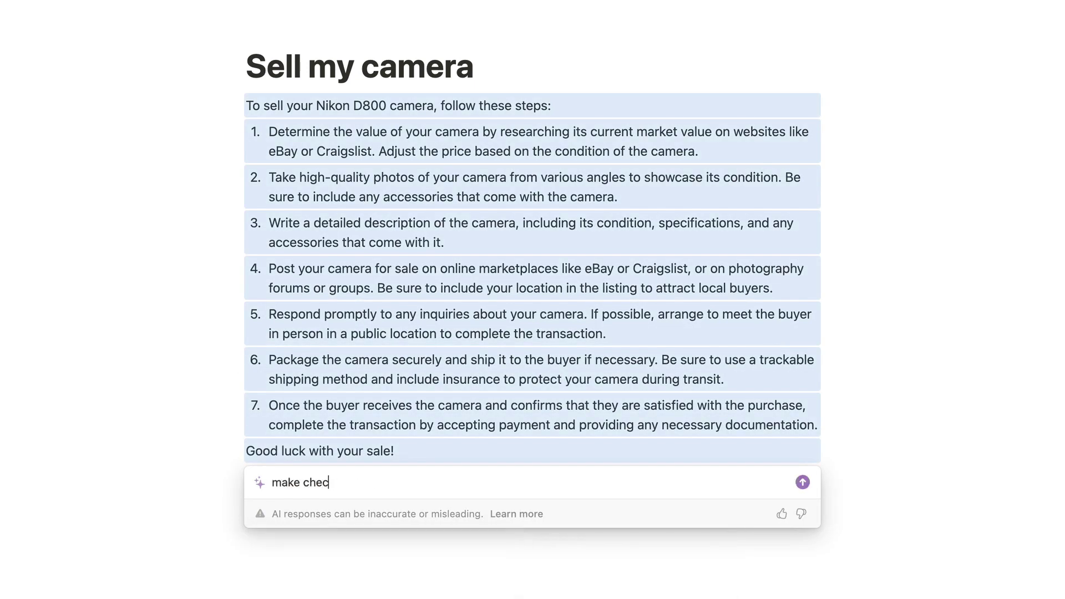
text(klist)
key(Return)
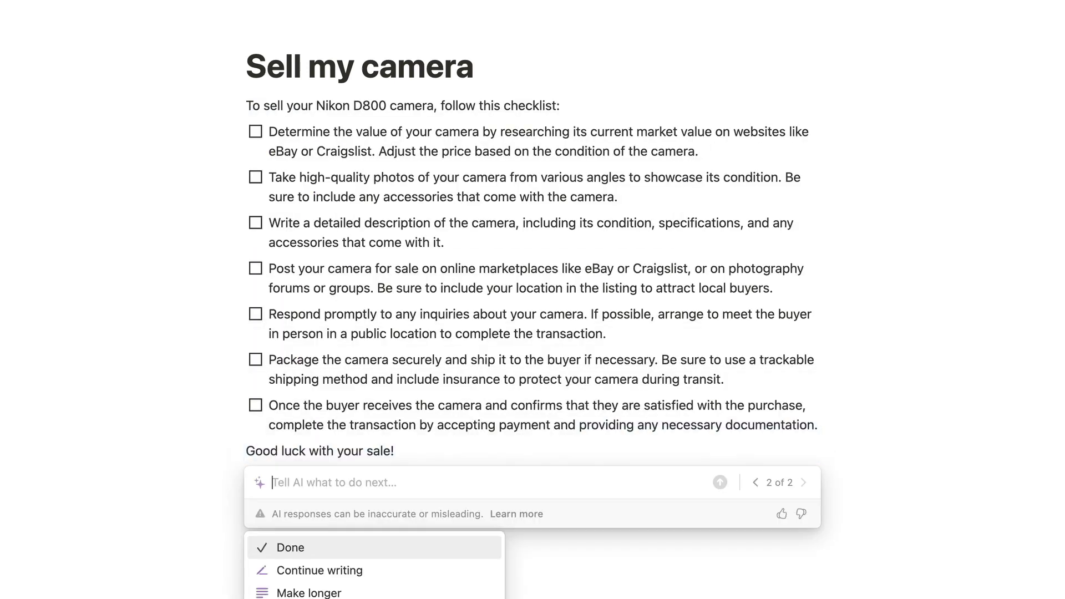
click(319, 548)
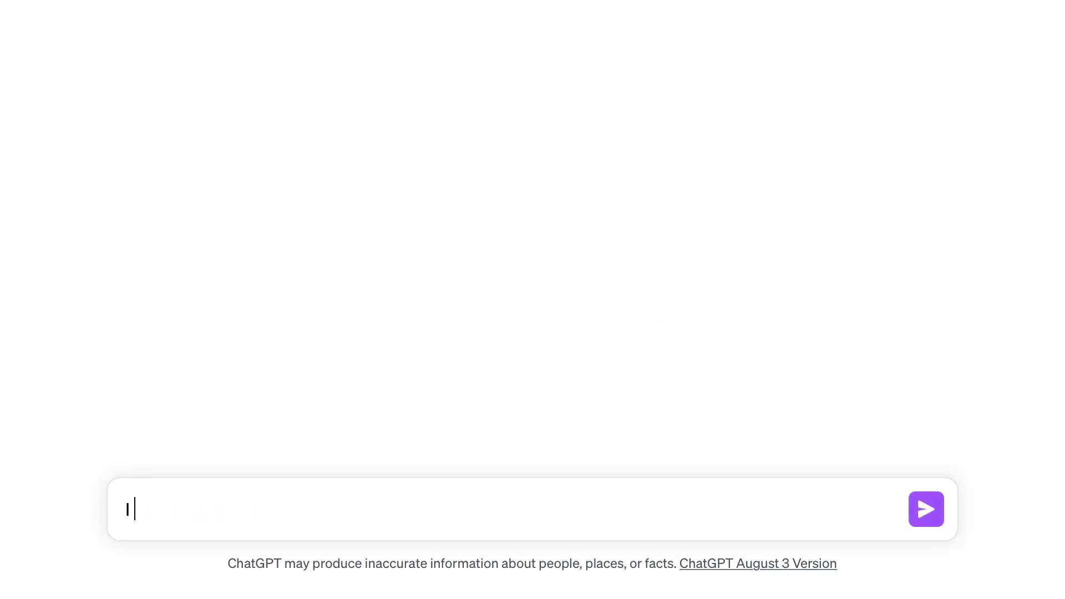
- In a new ChatGPT chat, ask for the precise steps needed to migrate a Wordpress website to a new hosting
text(need to migrate my Wordpress)
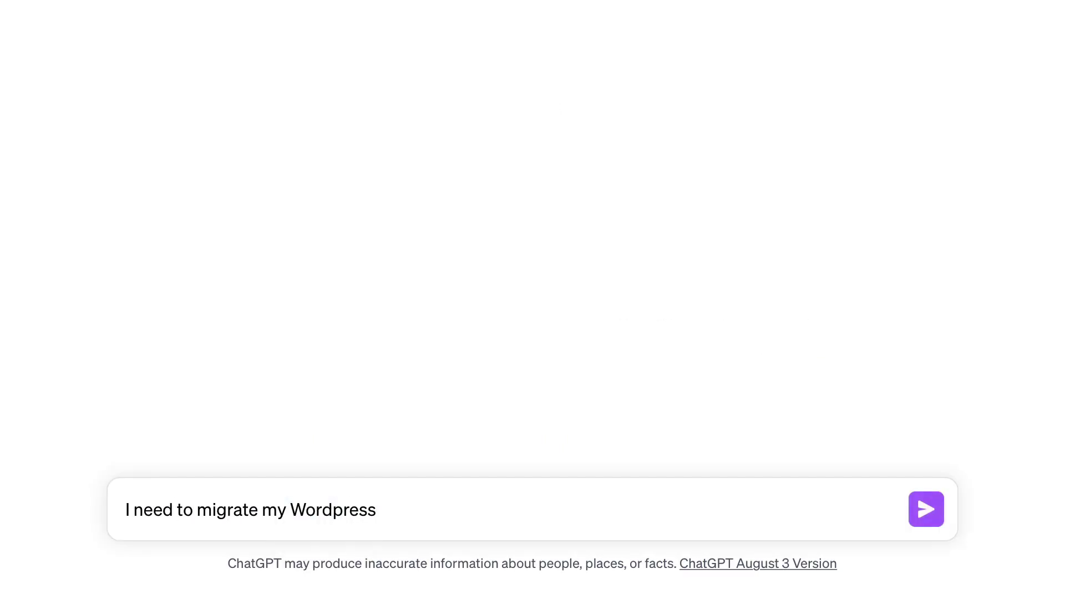
text( website to a new hosting. Provide me with)
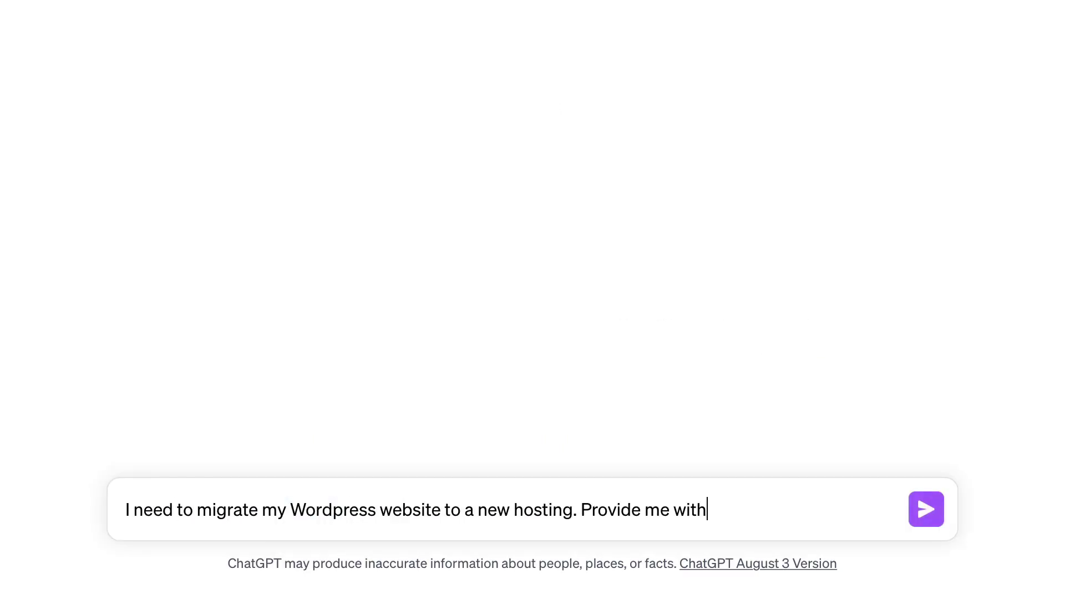
text( precise steps that I need to perform)
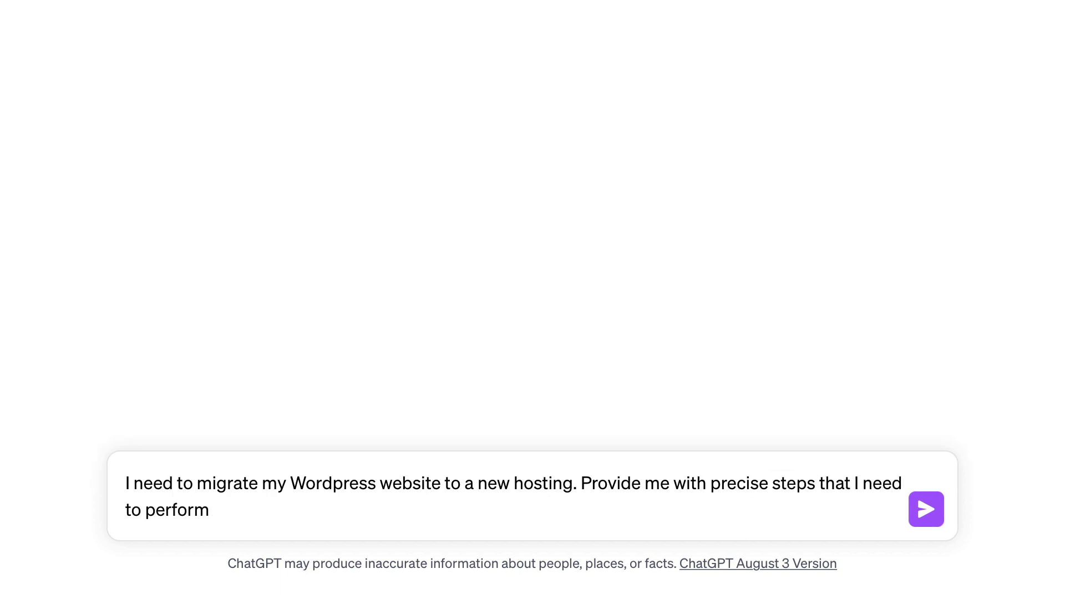
key(Return)
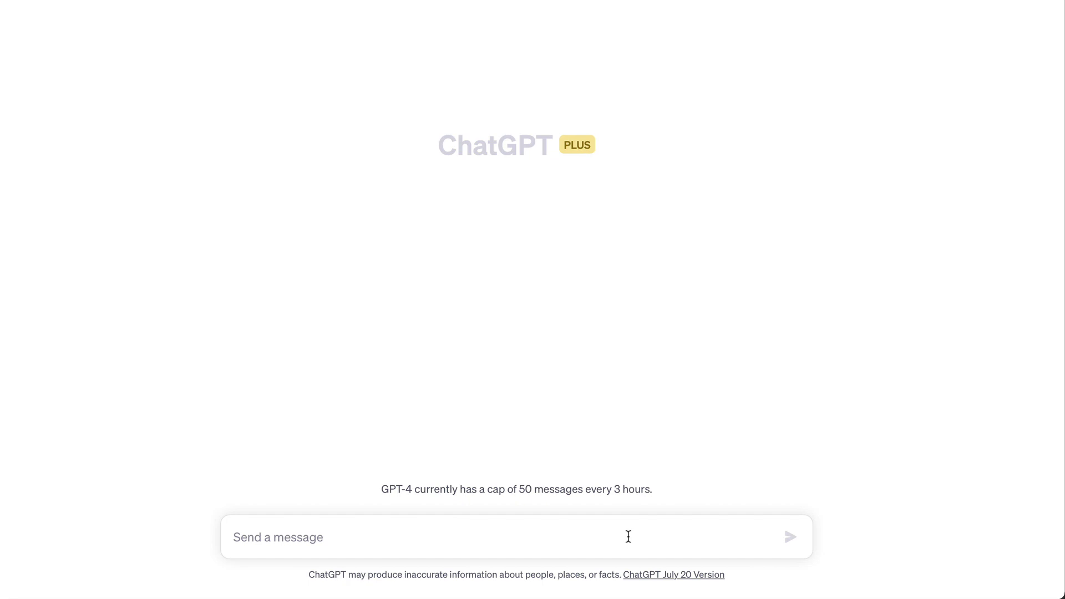
- Ask ChatGPT for the typical x and y coordinates of a contrast curve in Photoshop
text(Give me the typical x and y coordinates of a contrast curve in Photoshop)
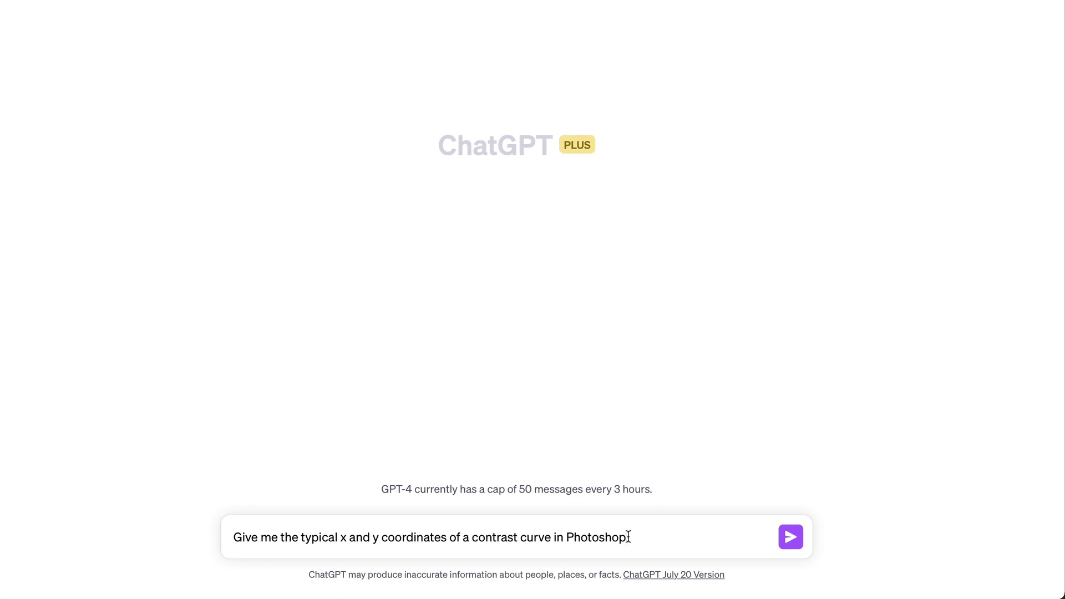
key(Return)
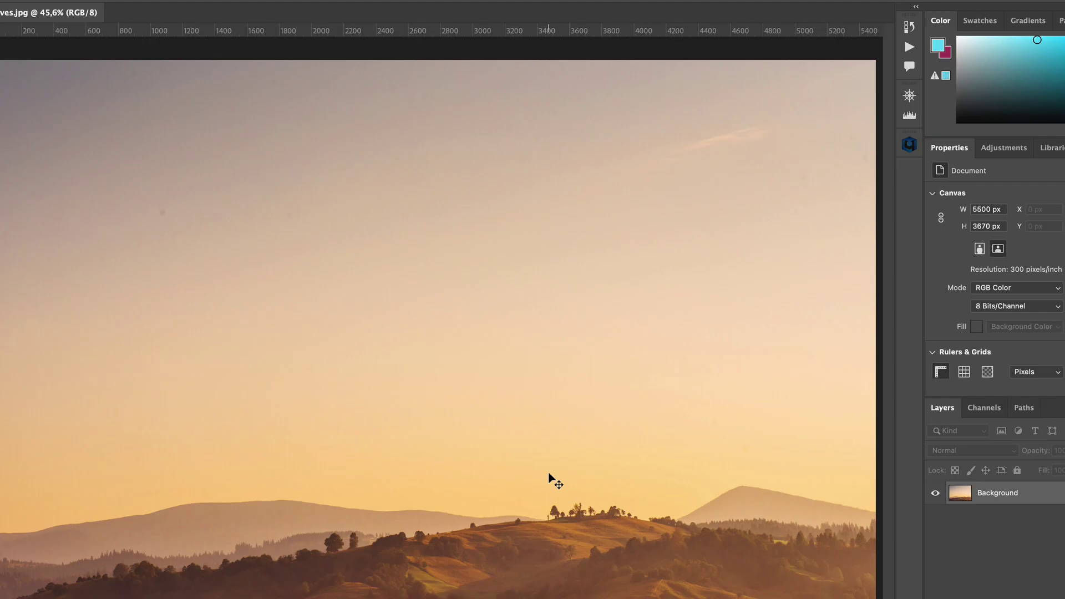
- In Photoshop, open a Curves adjustment on the sunset image and add a shadow point with input 76 and output 64
key(super+m)
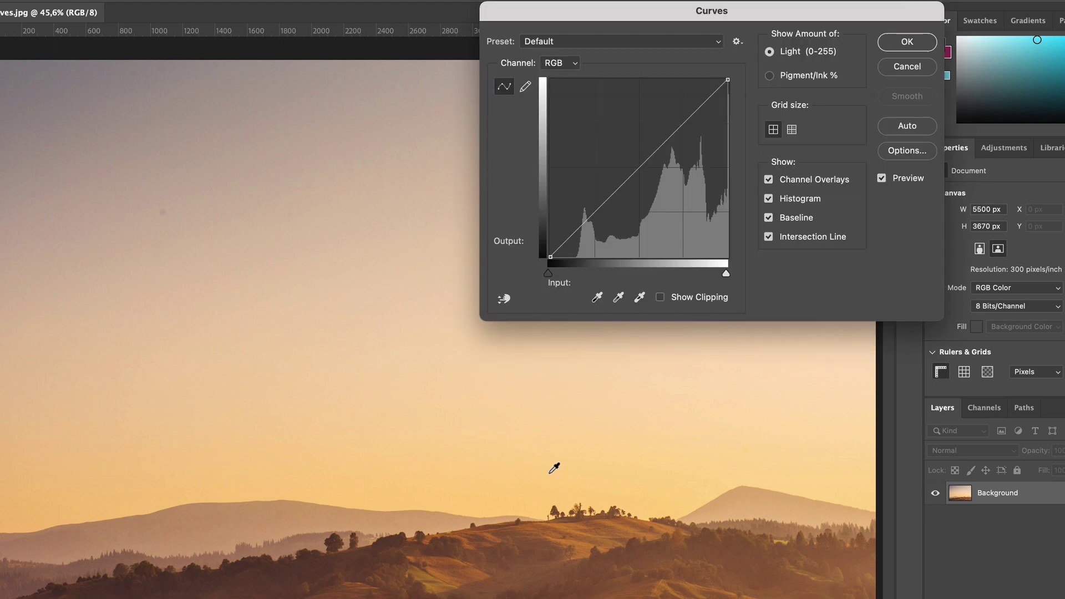
click(593, 214)
text(64)
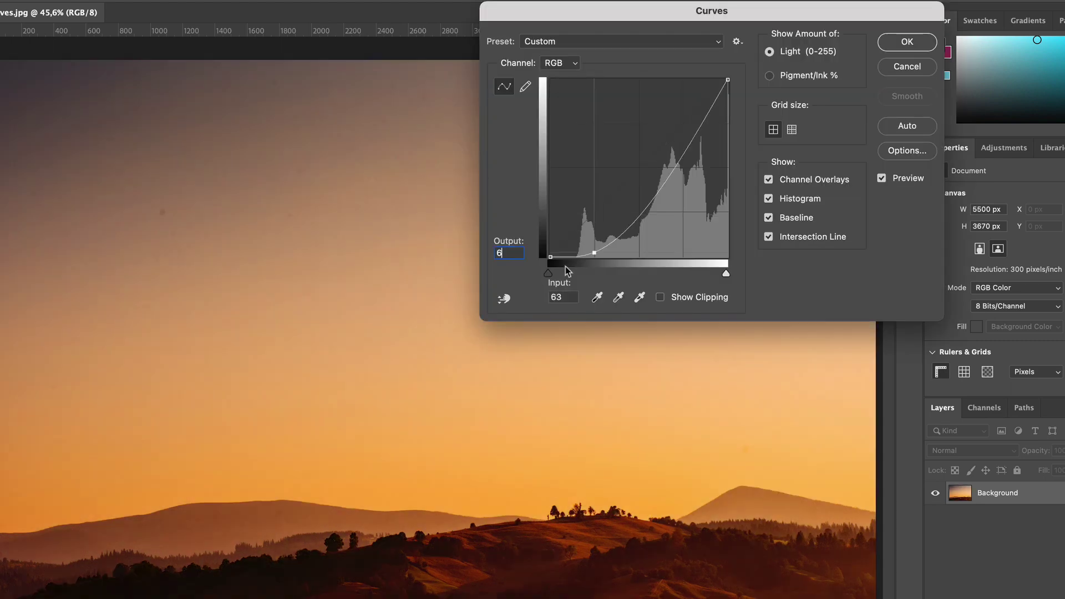
text(76)
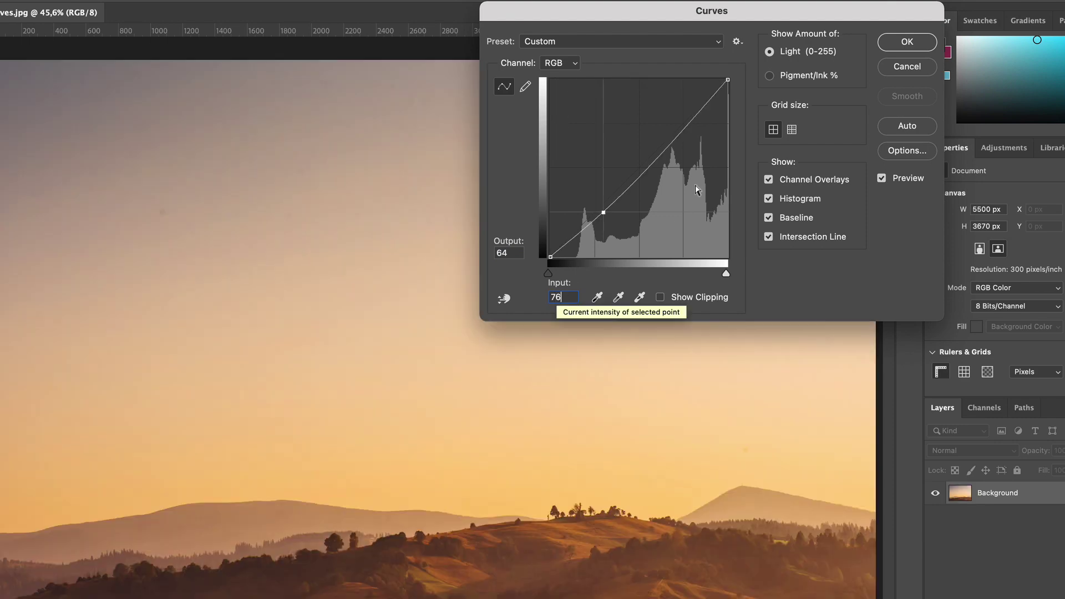
- Add a highlight point to the curve with input 180 and output 192, and compare the image with and without the preview
click(674, 137)
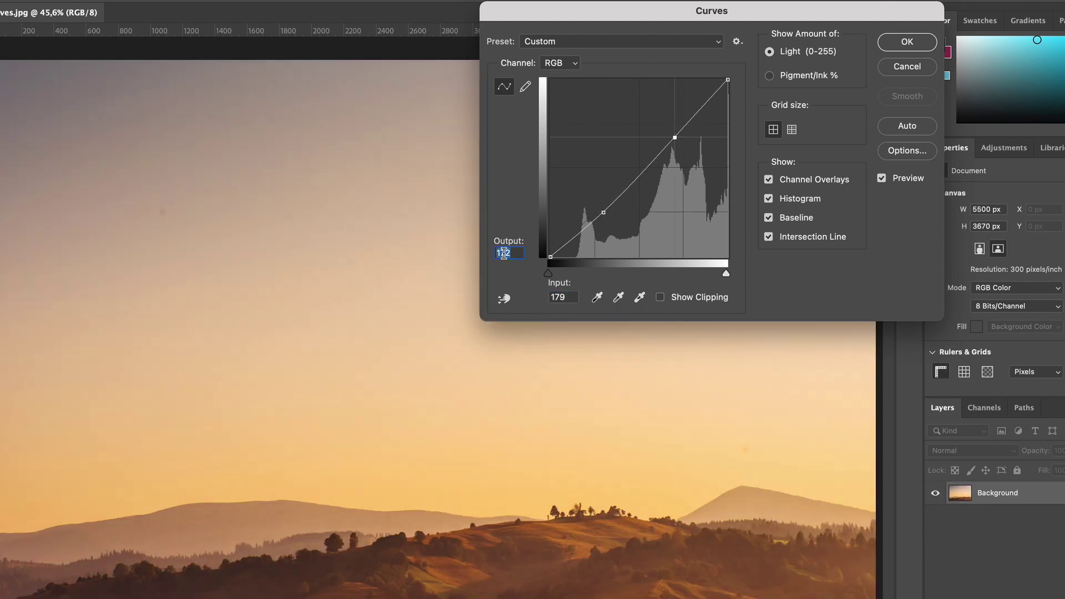
text(192)
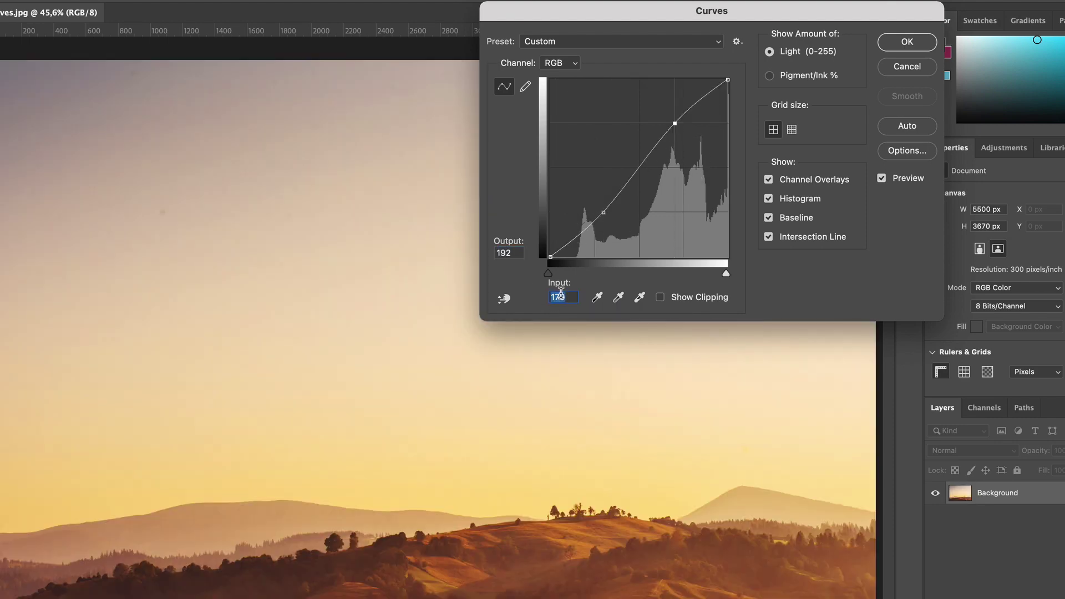
text(180)
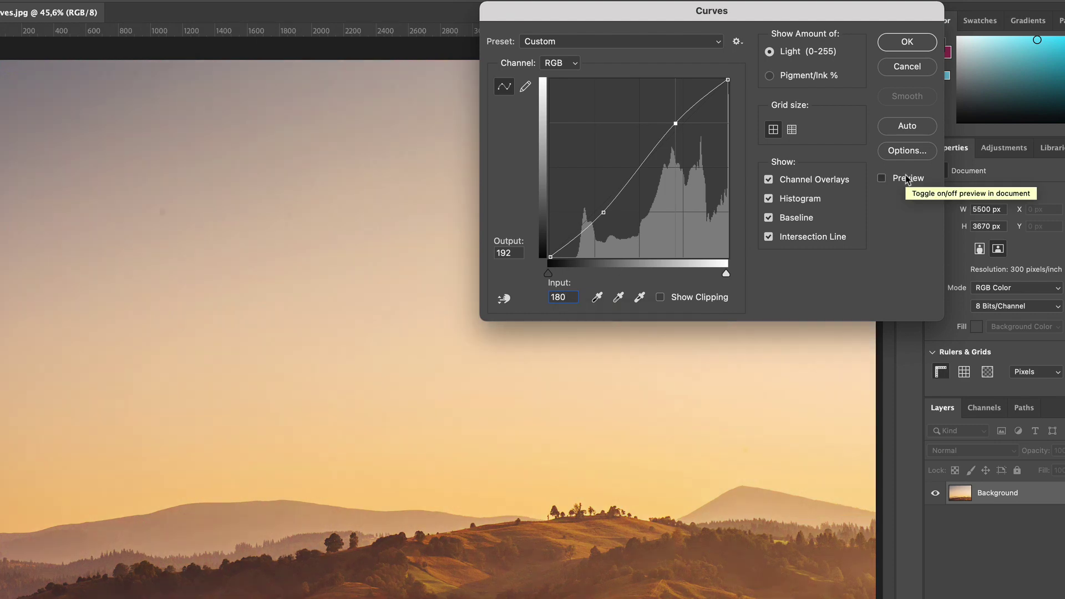
click(906, 178)
click(906, 179)
click(906, 178)
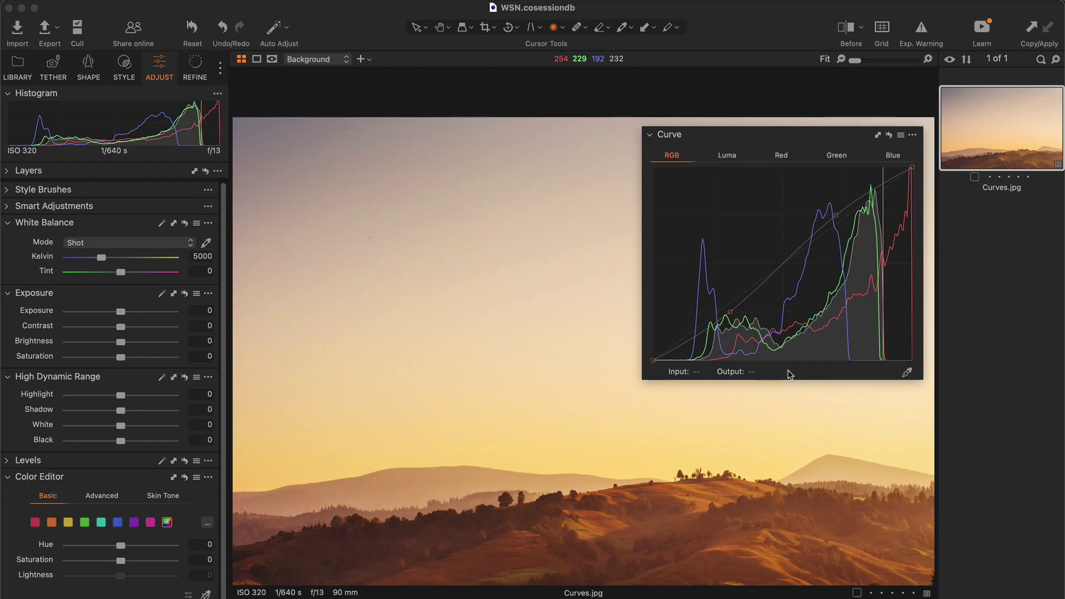
- In Capture One, check the input and output values of the shadow and highlight points on the RGB curve
click(730, 312)
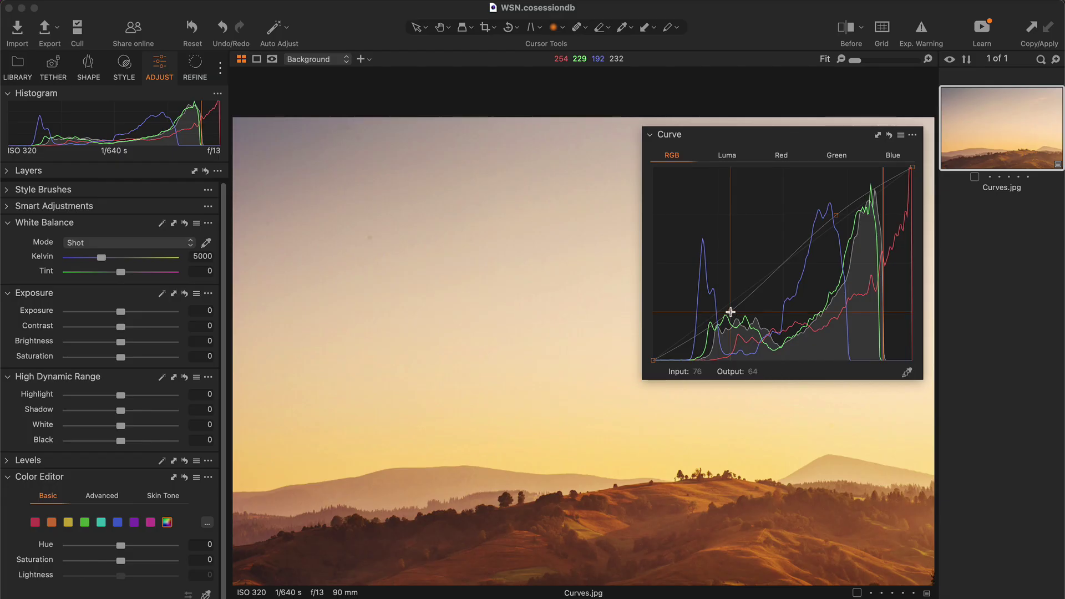
click(834, 214)
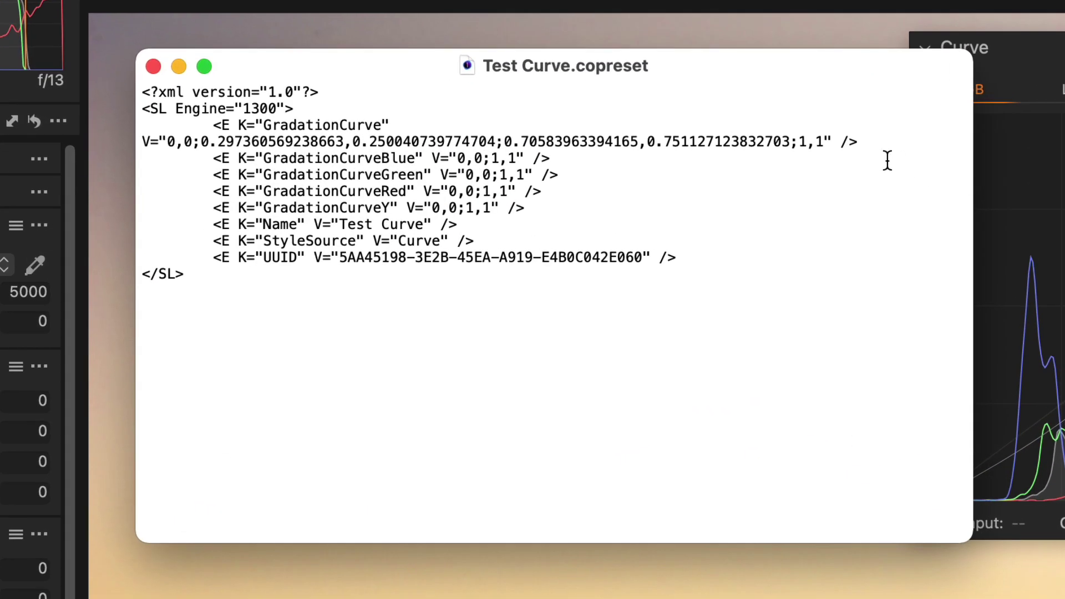
- Give ChatGPT the GradationCurve values from Test Curve.copreset for (76,64) and (180,192), and request Capture One code for points (80,64) and (190,192)
drag(824, 142, 176, 142)
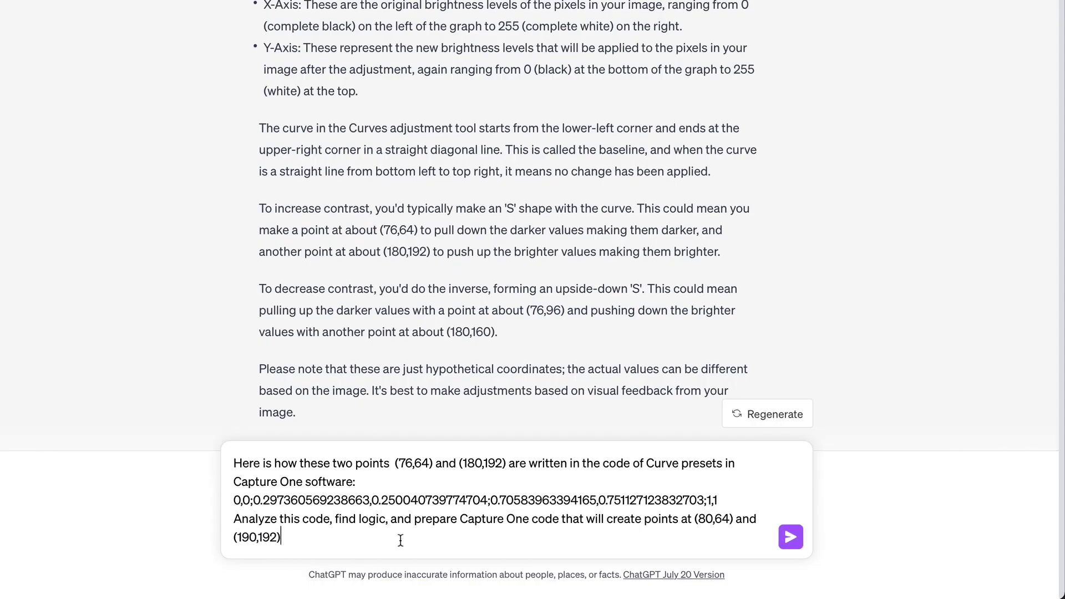
key(Return)
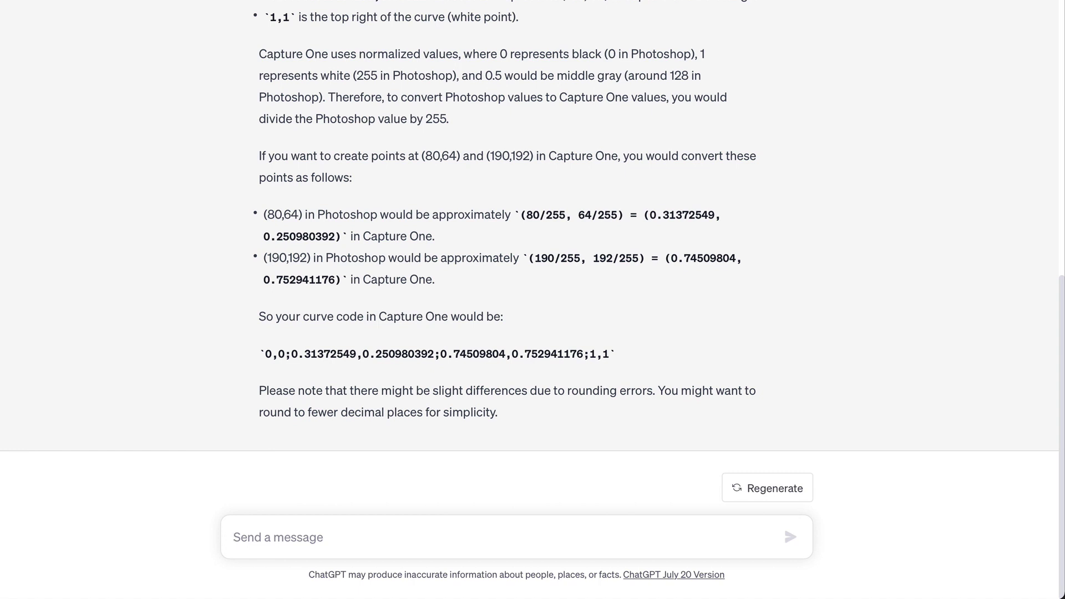
- Replace the GradationCurve values in Test Curve.copreset with 0,0;0.31372549,0.250980392;0.74509804,0.752941176;1,1 copied from ChatGPT's answer, and save the file
drag(610, 353, 264, 357)
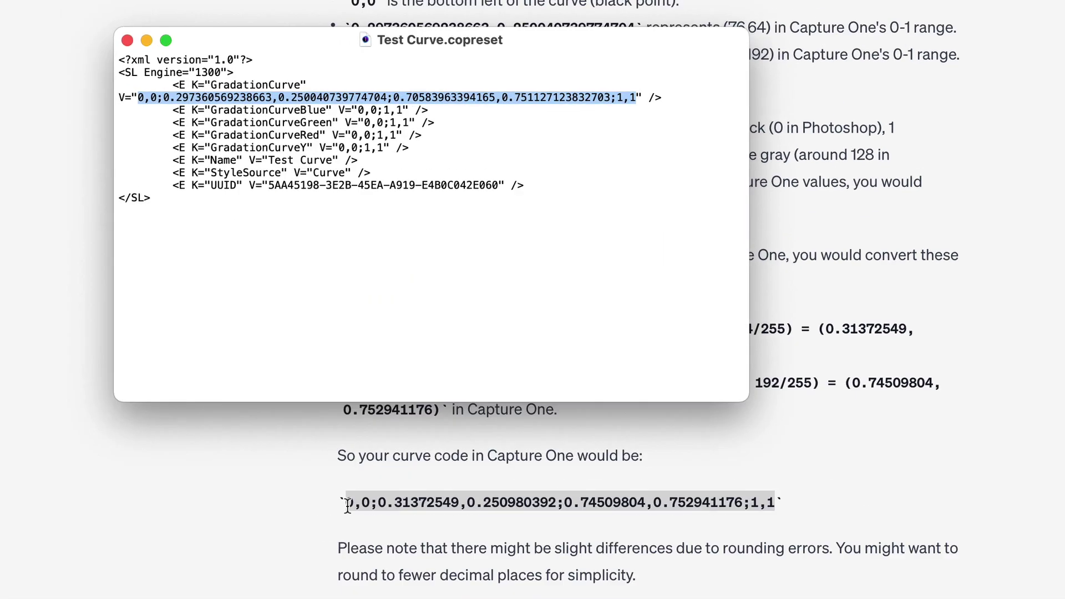
text(0,0;0.31372549,0.250980392;0.74509804,0.752941176;1,1)
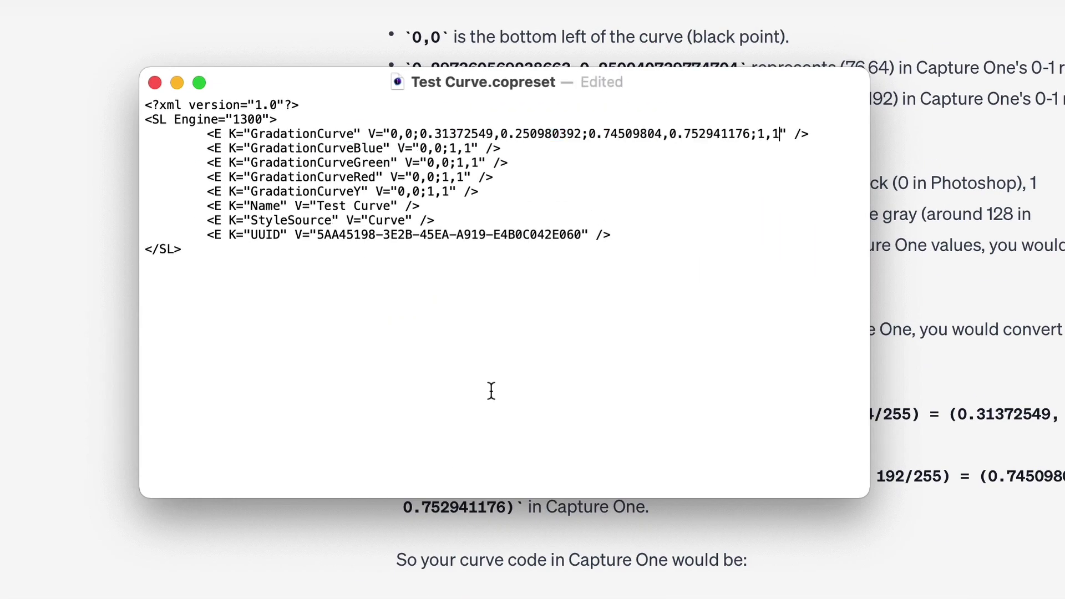
key(super+s)
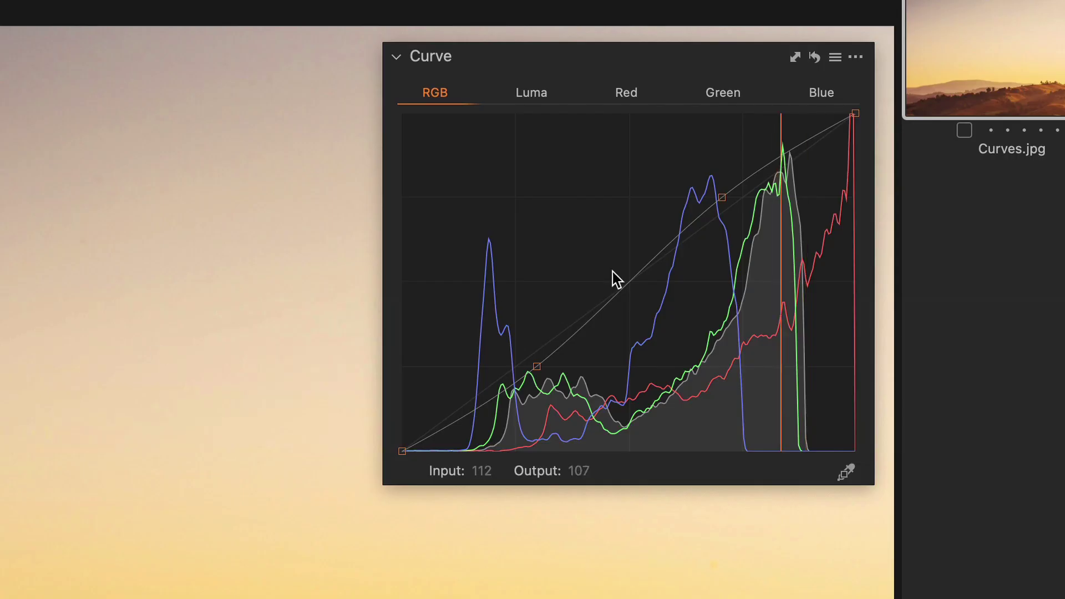
- In Capture One, apply the Test Curve preset to the image's curve
click(836, 58)
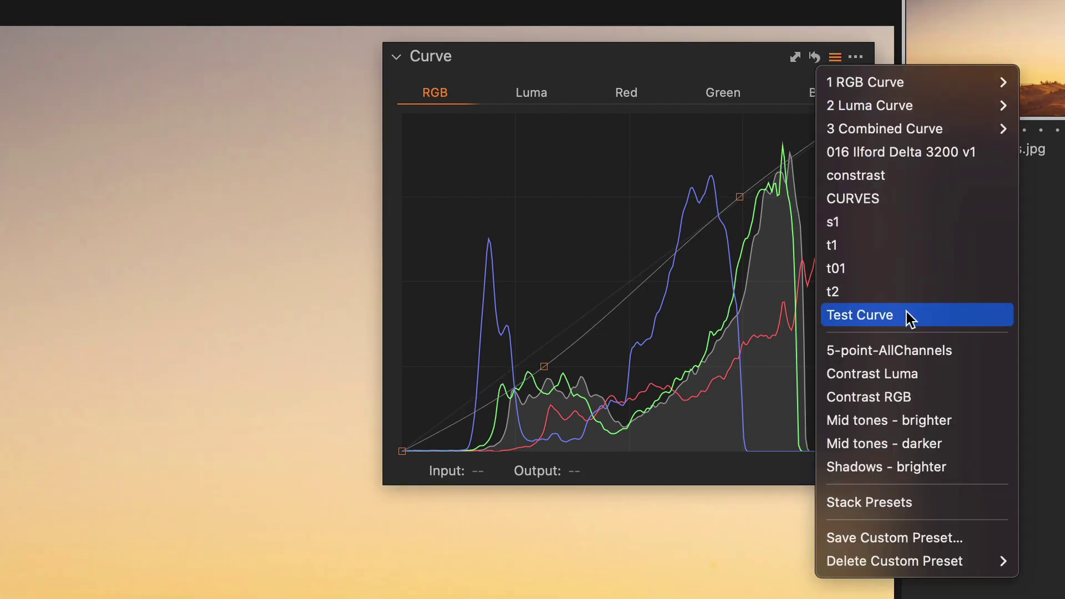
click(909, 318)
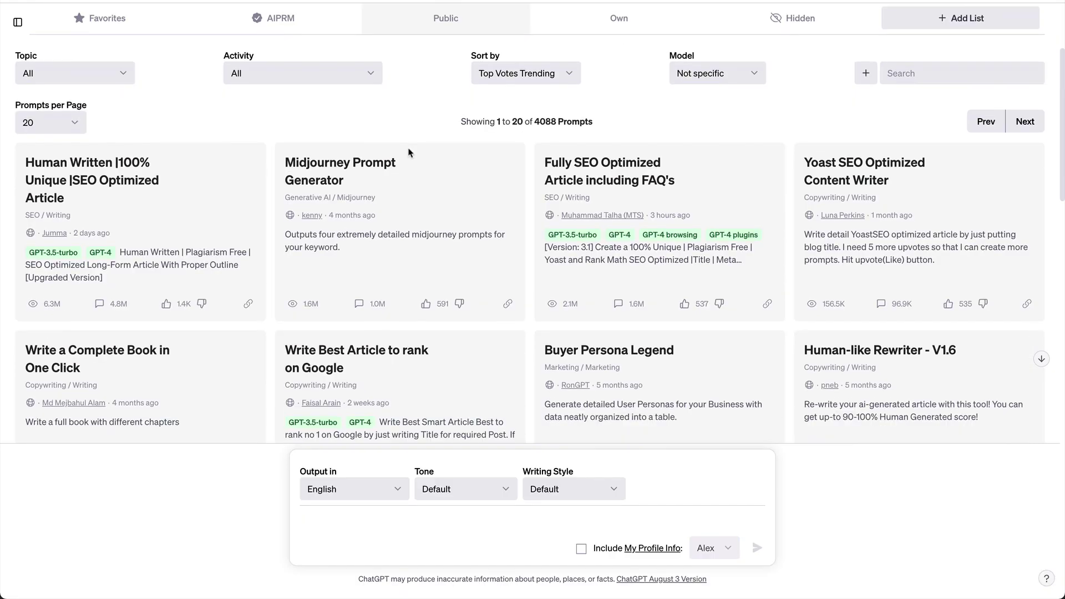
- Browse the public AIPRM prompt library in ChatGPT
scroll(625, 199, down, 5)
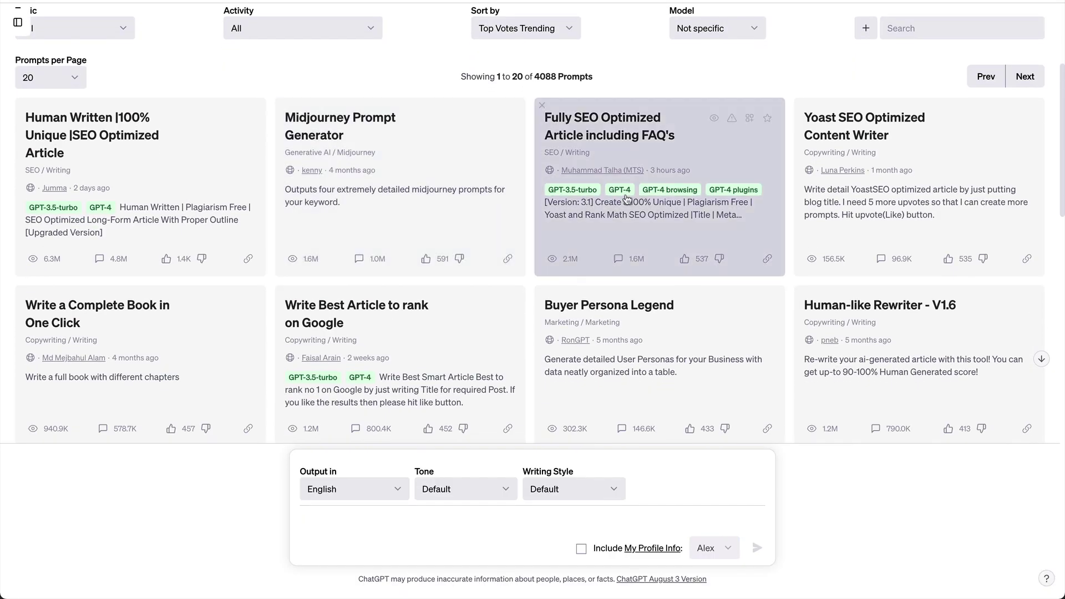
scroll(625, 198, down, 9)
scroll(625, 198, up, 7)
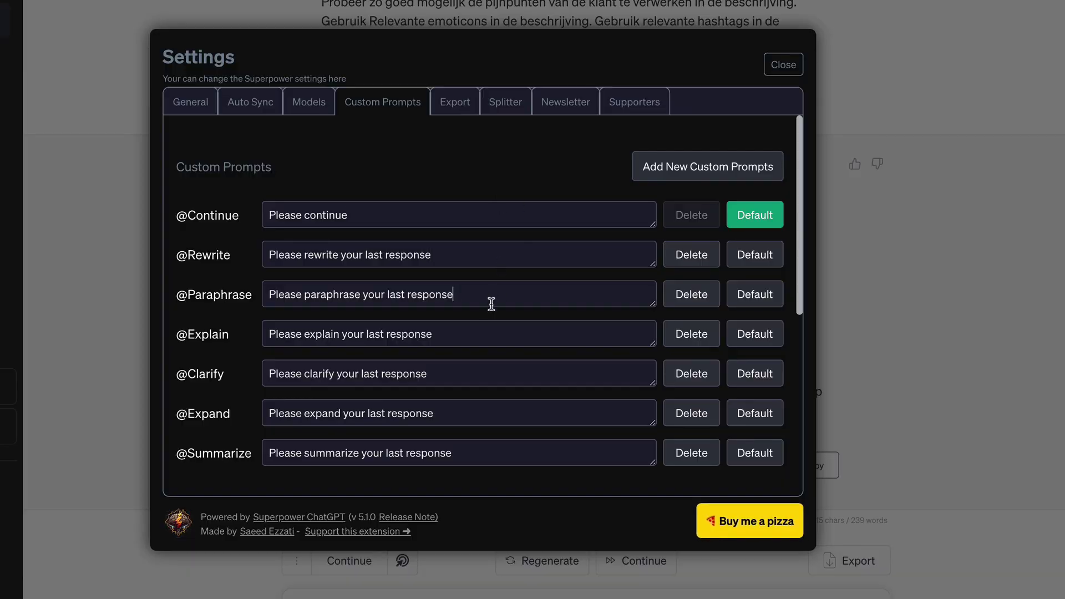
- Close the Superpower ChatGPT settings and show the list of custom prompts available for the Instagram description response
click(782, 65)
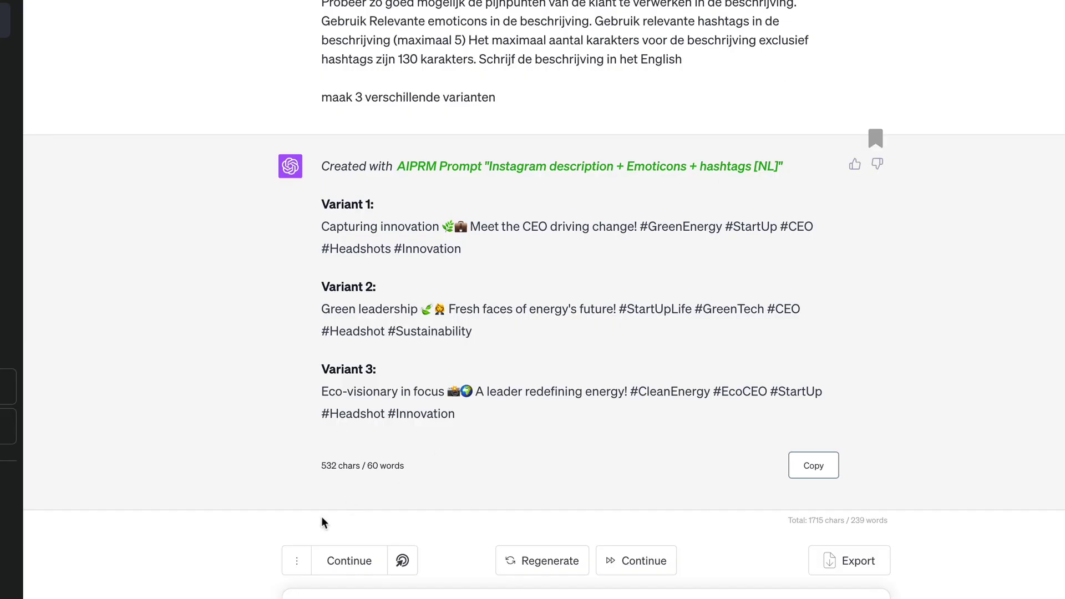
click(297, 563)
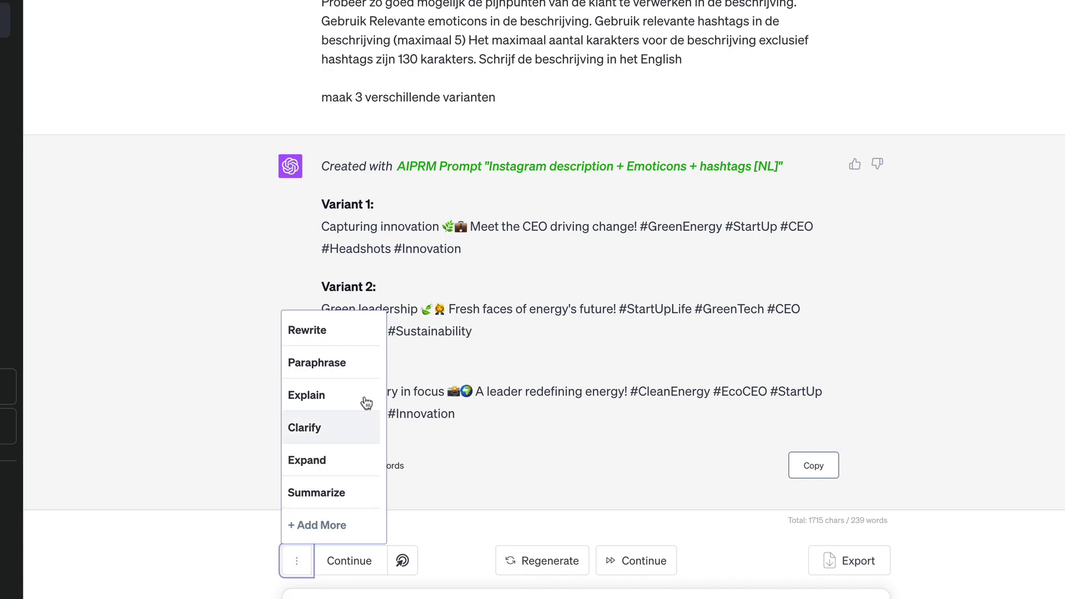